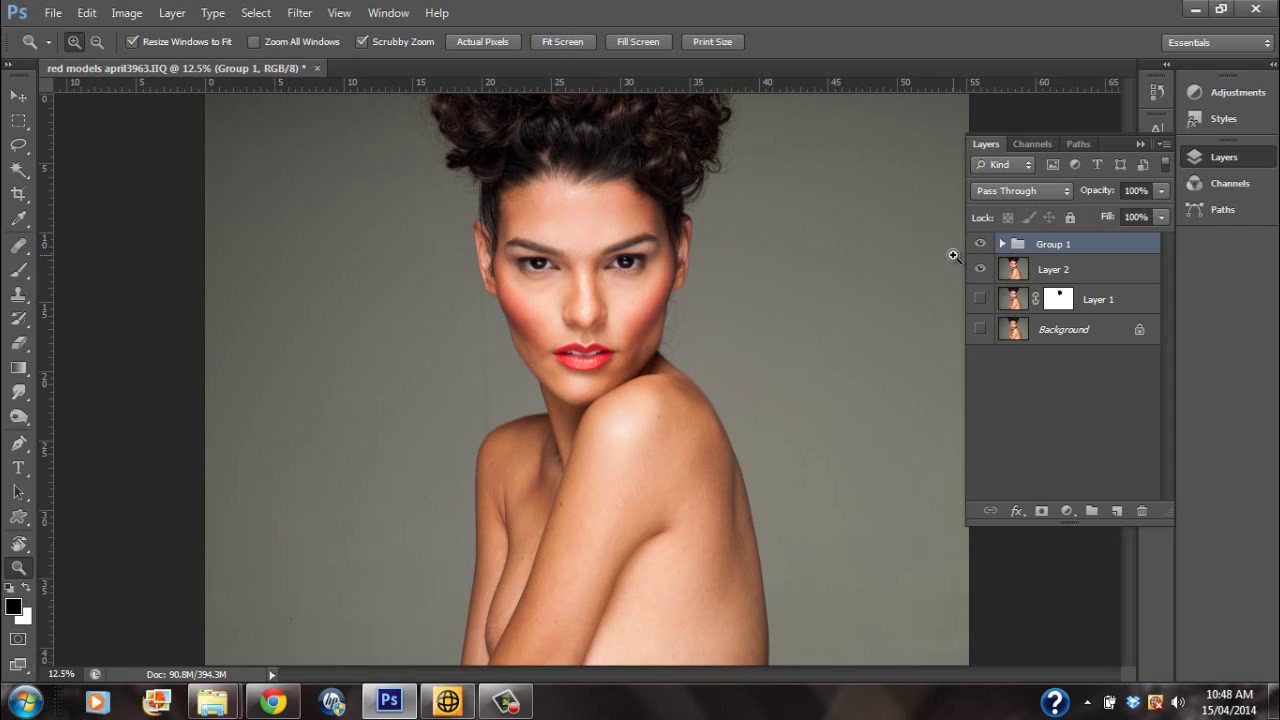
Step: Toggle Group 1 off and on to compare the slimmed arm with the original
left_click(980, 245)
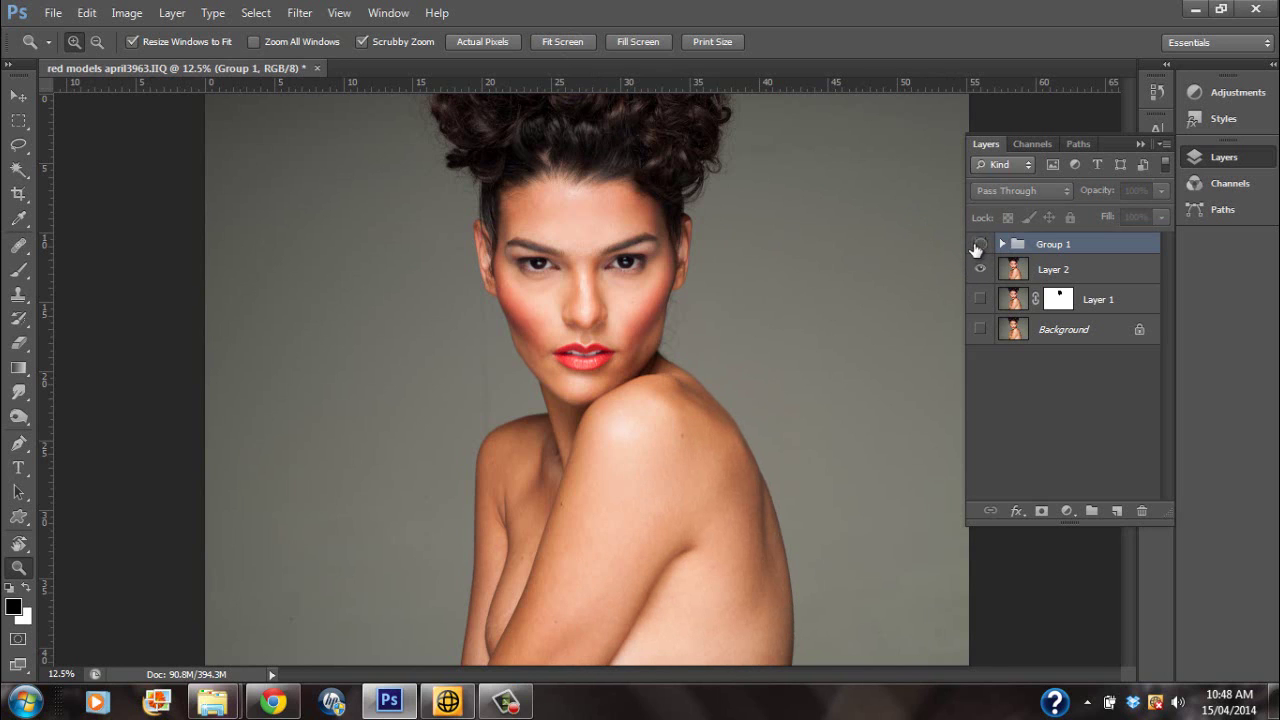
left_click(981, 244)
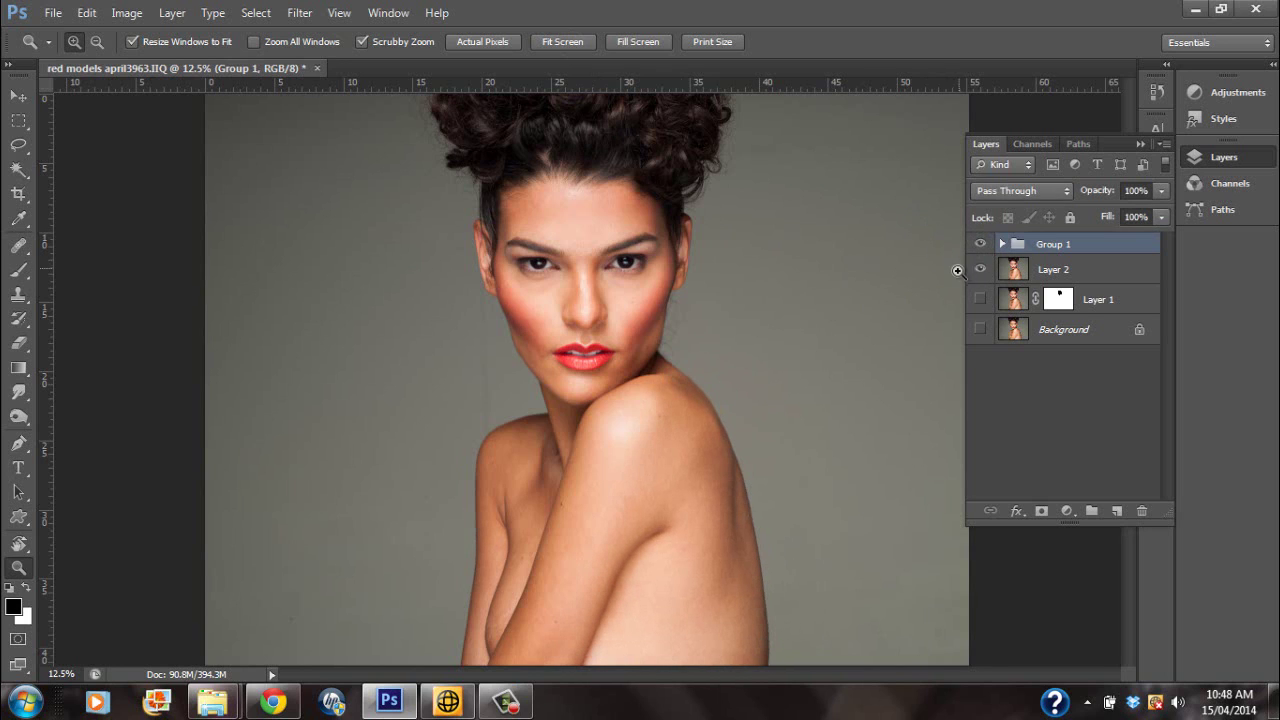
left_click(981, 244)
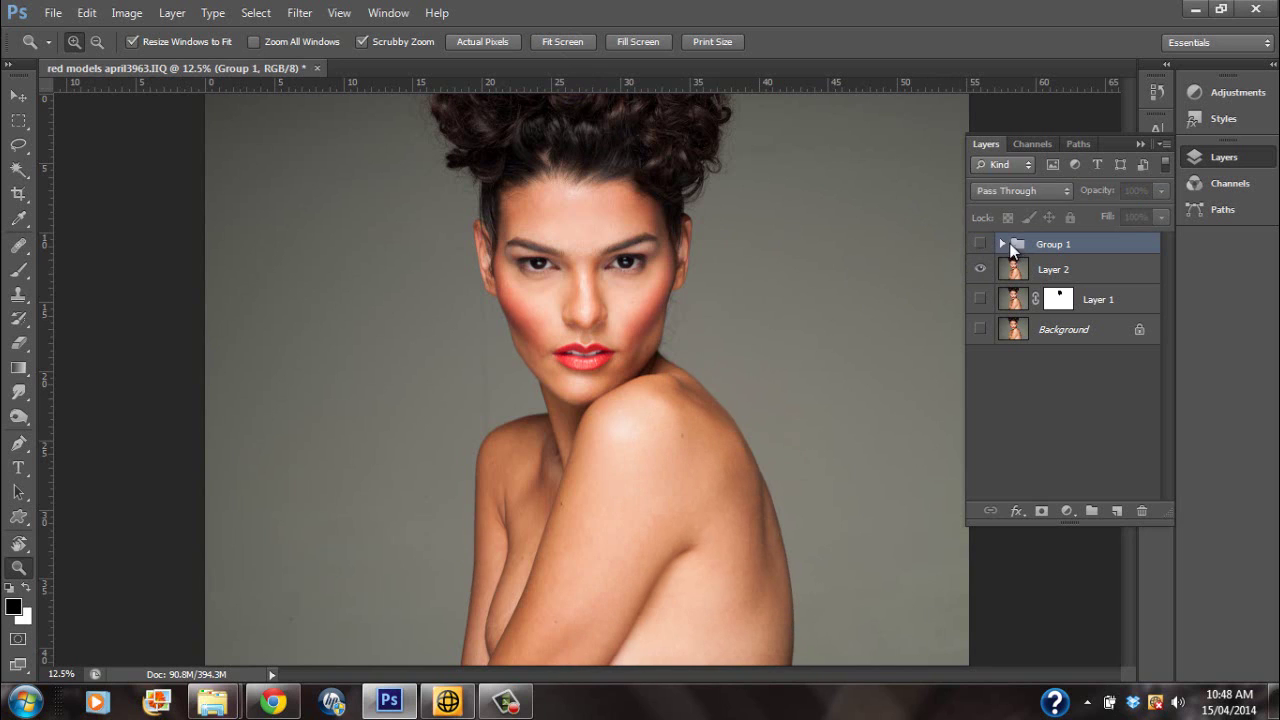
left_click(981, 244)
Step: Hide Group 1, zoom in on the shoulder, fit the image to screen, and select Layer 2
key("ctrl+minus")
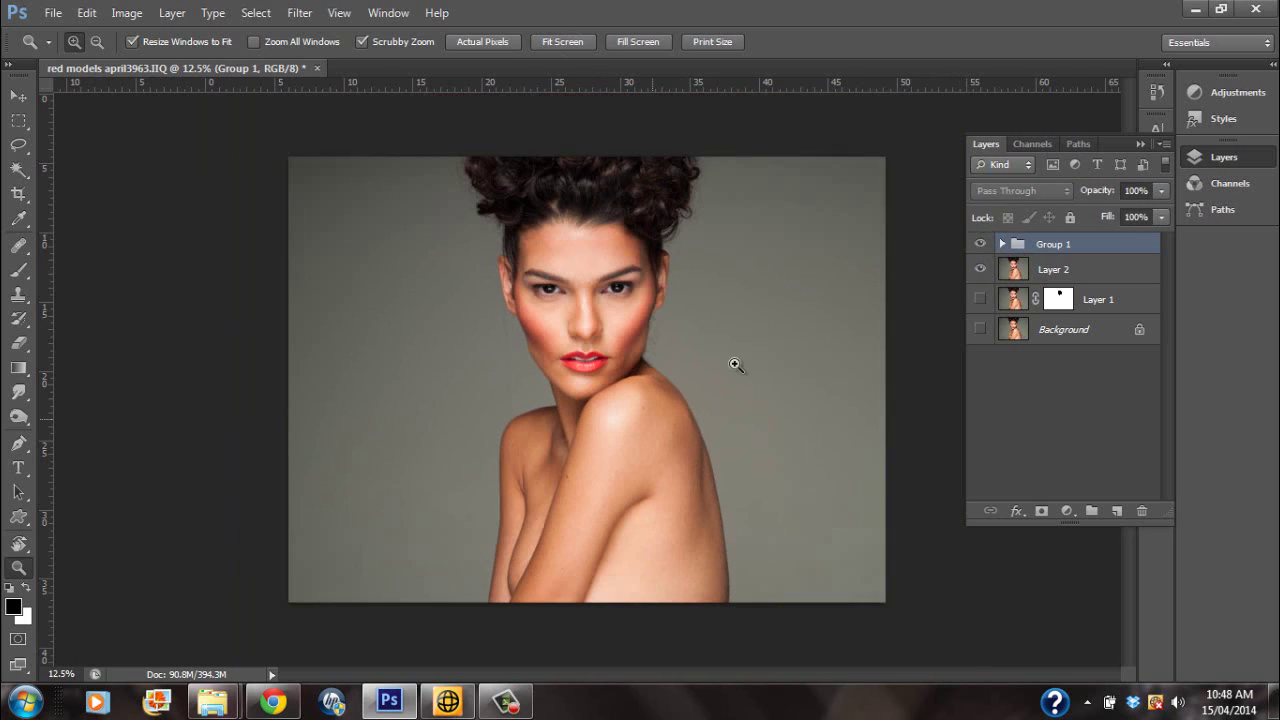
key("ctrl+plus")
right_click(721, 377)
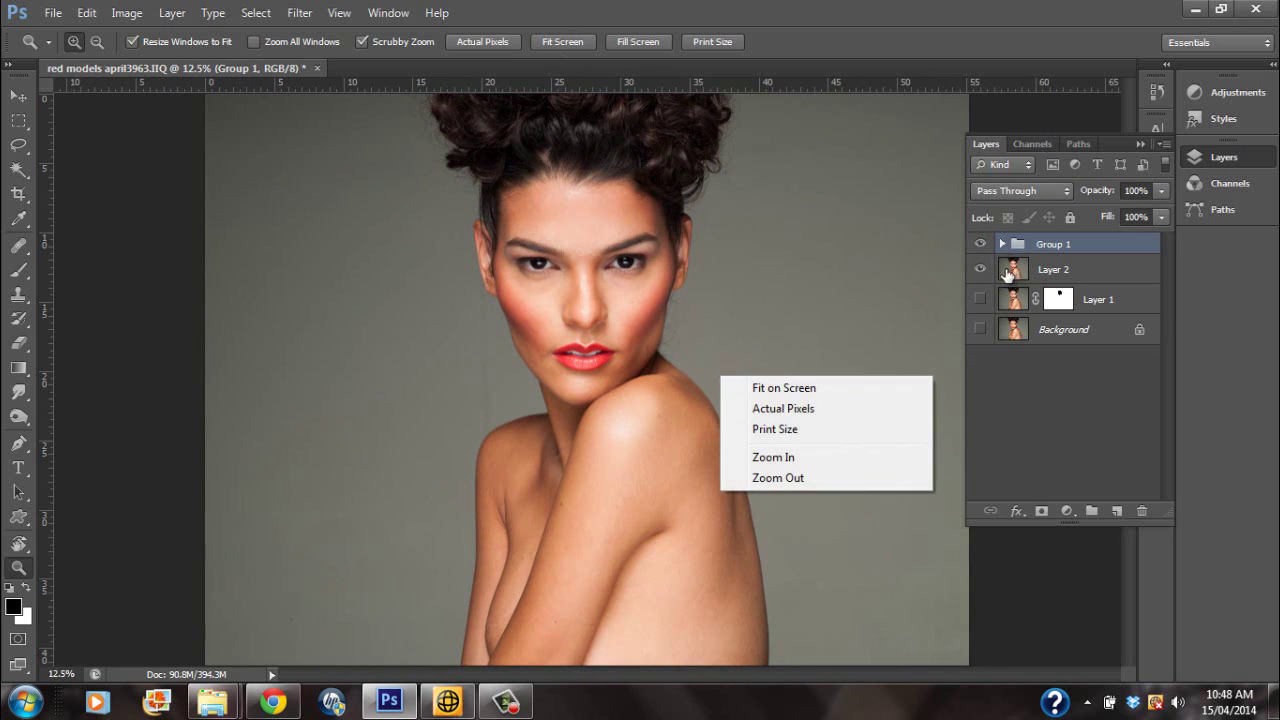
left_click(1005, 275)
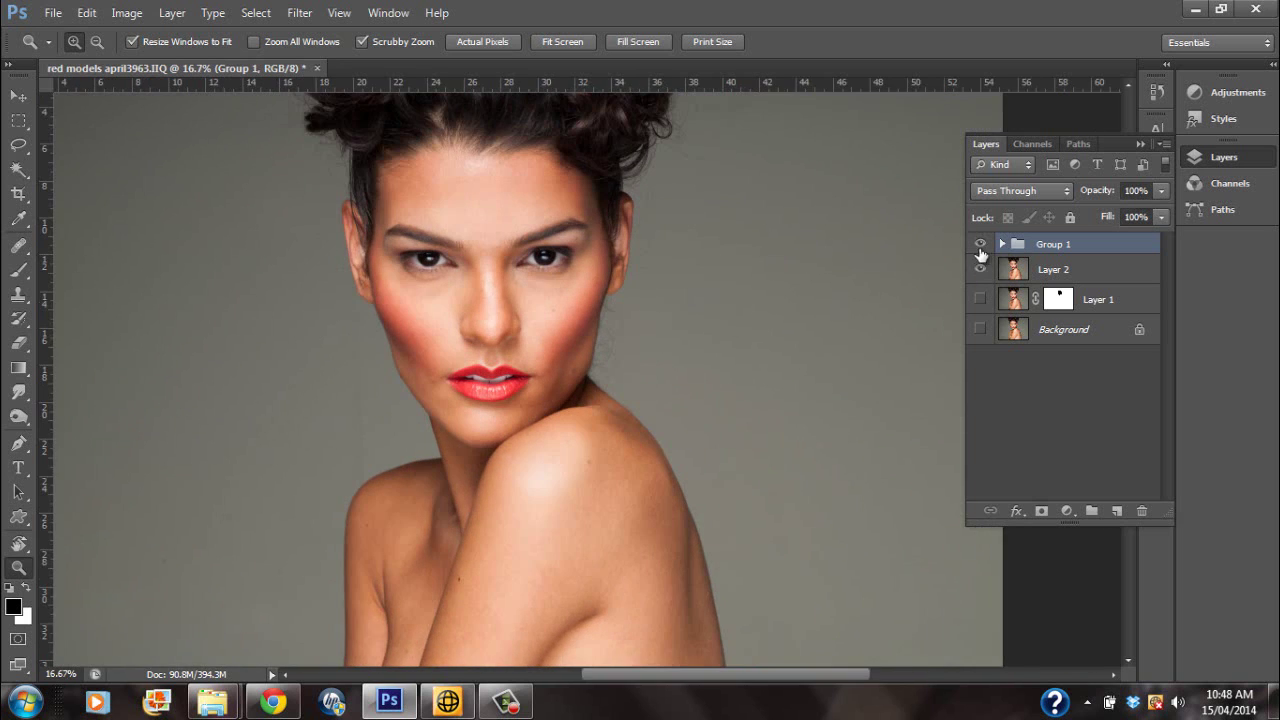
left_click(980, 244)
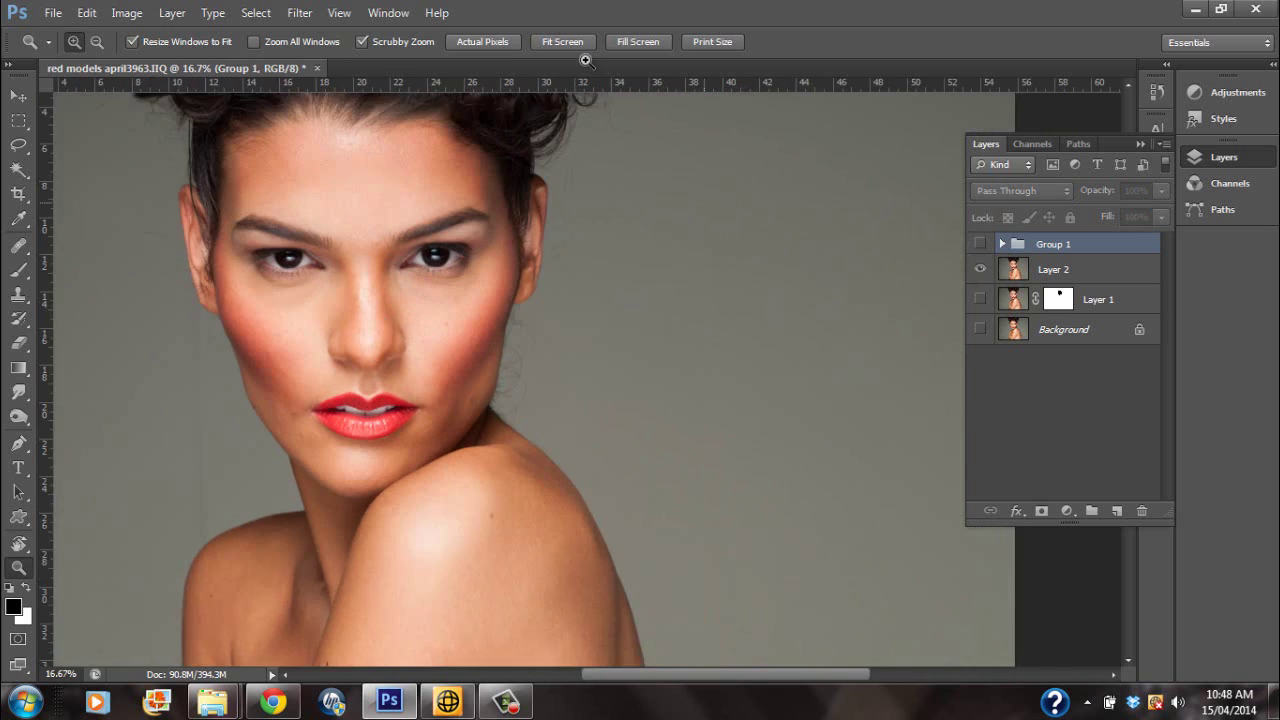
key("ctrl+minus")
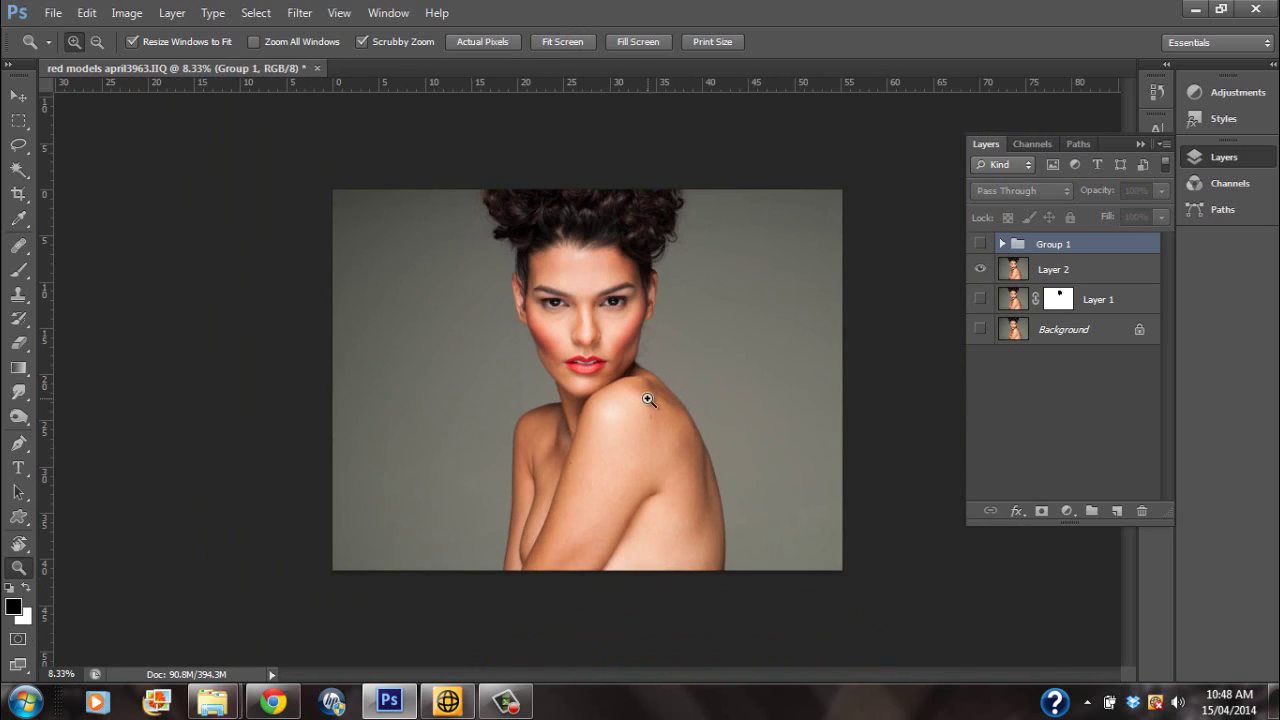
key("ctrl+plus")
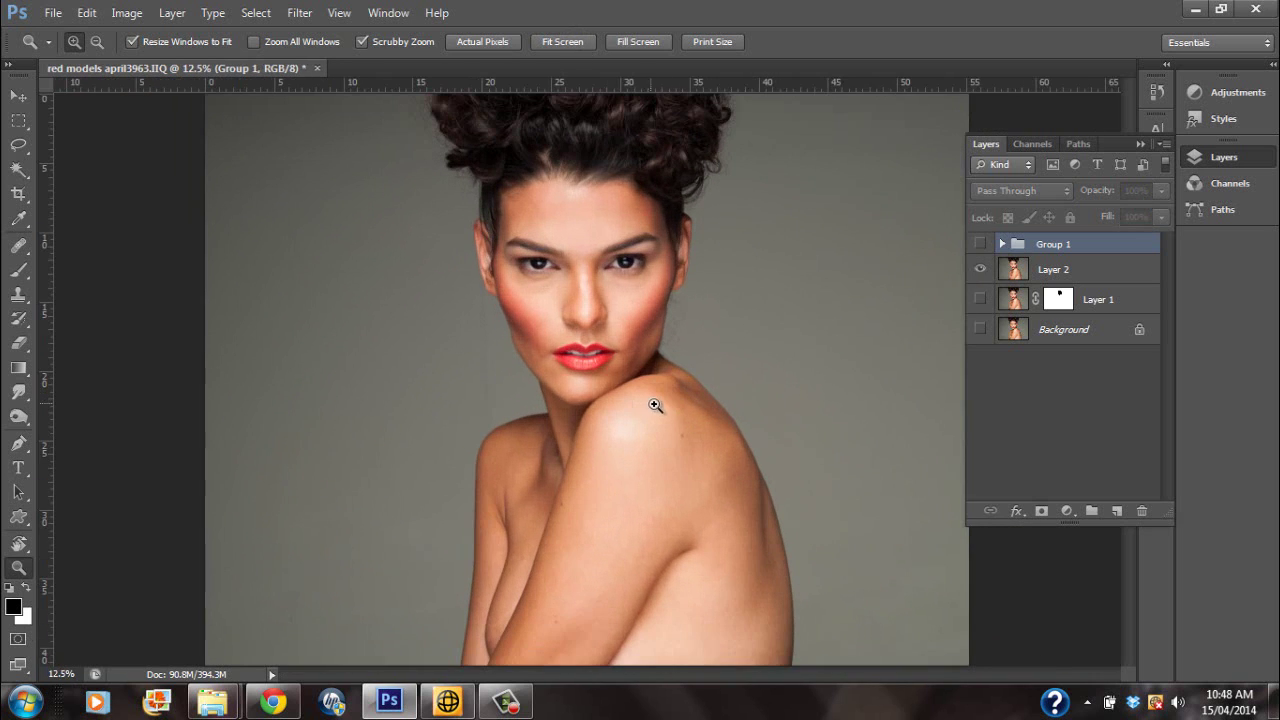
left_click(678, 455)
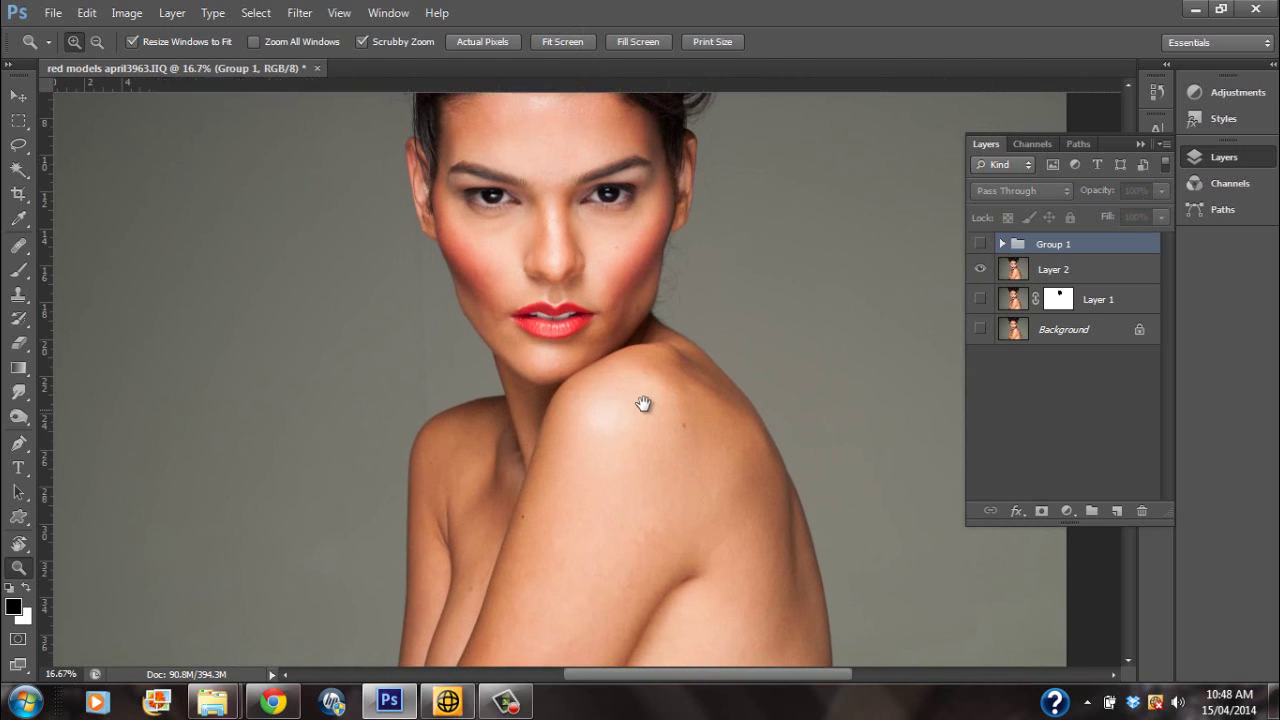
left_click_drag(646, 406, 598, 84)
left_click(574, 42)
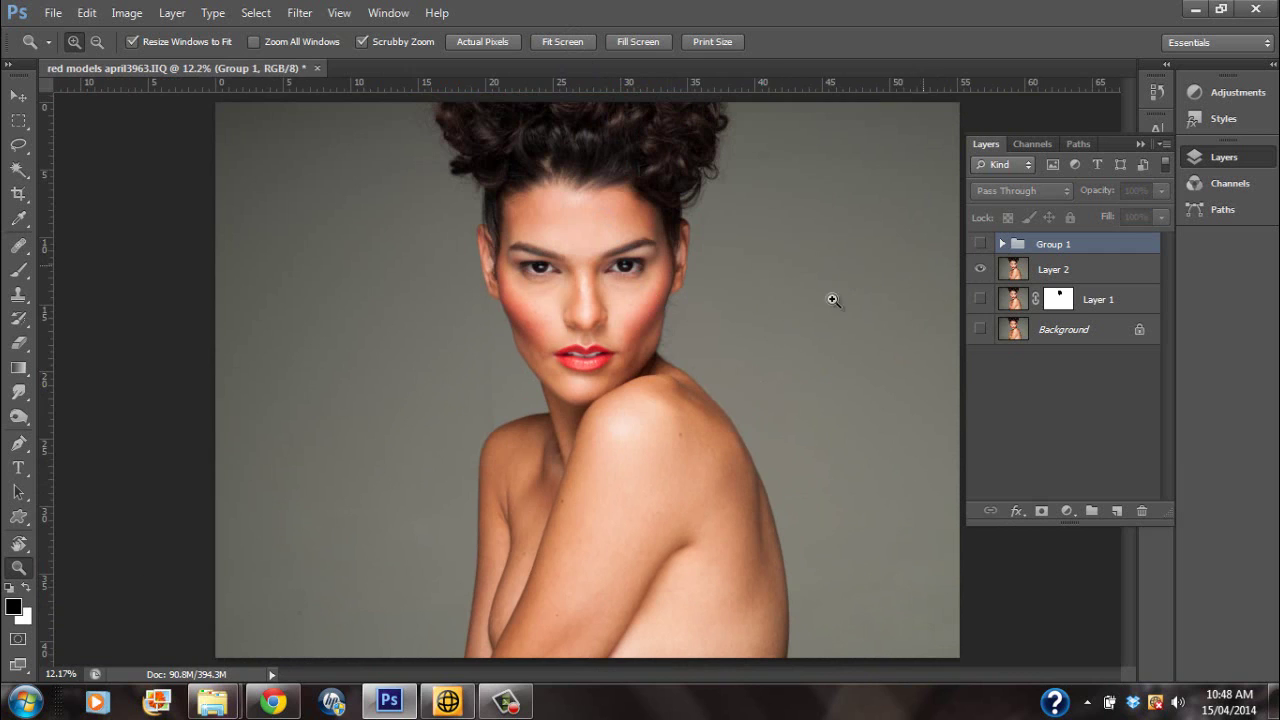
left_click(1028, 286)
Step: Draw a Lasso selection around the shoulder and upper back, redrawing it after clearing
left_click(31, 152)
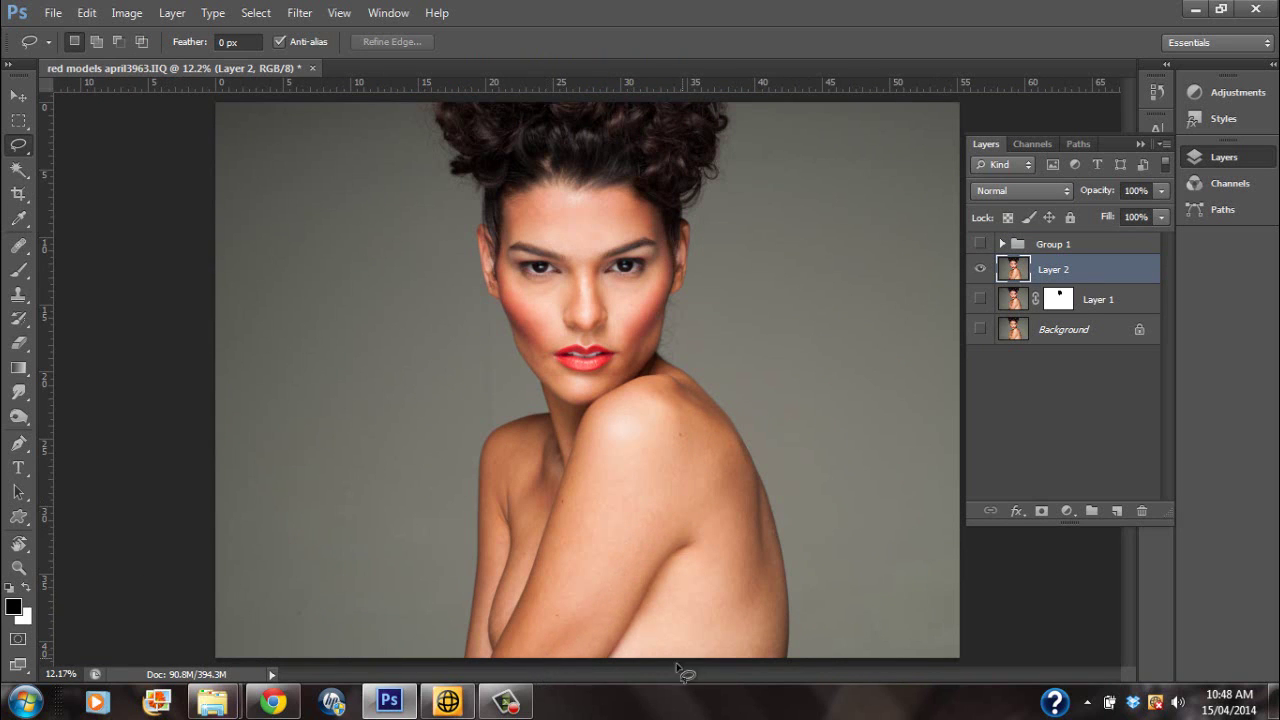
mouse_move(655, 646)
left_mouse_down()
mouse_move(634, 525)
mouse_move(724, 455)
mouse_move(858, 460)
mouse_move(860, 613)
mouse_move(789, 667)
mouse_move(668, 667)
mouse_move(657, 630)
left_mouse_up()
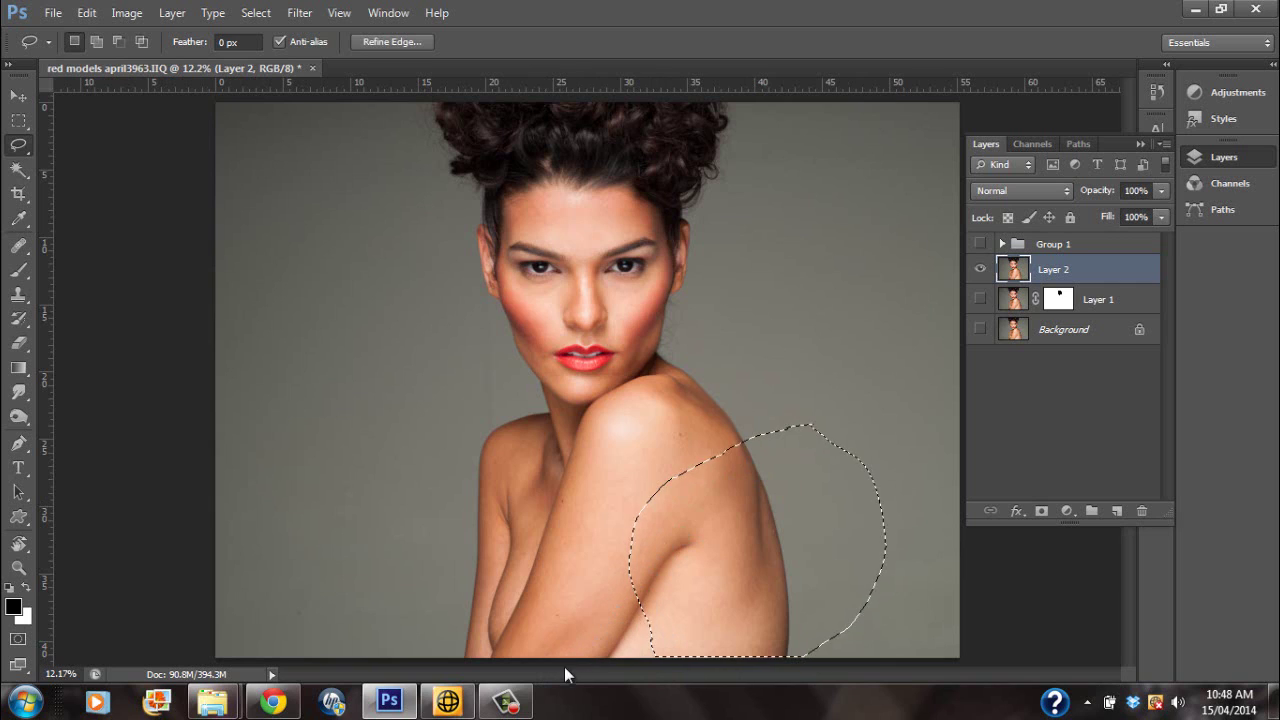
mouse_move(557, 662)
left_mouse_down()
mouse_move(654, 495)
mouse_move(721, 423)
mouse_move(792, 433)
mouse_move(846, 612)
mouse_move(772, 665)
mouse_move(691, 677)
mouse_move(567, 669)
mouse_move(548, 657)
mouse_move(580, 642)
left_mouse_up()
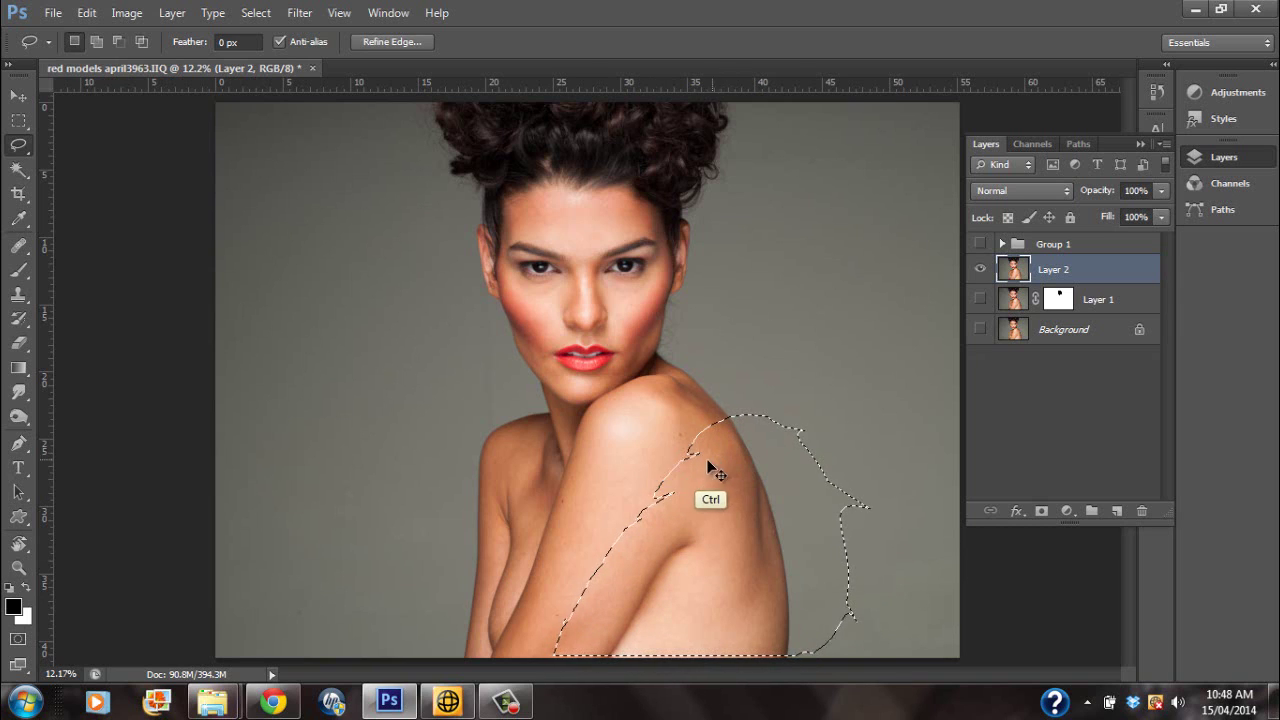
key("ctrl+d")
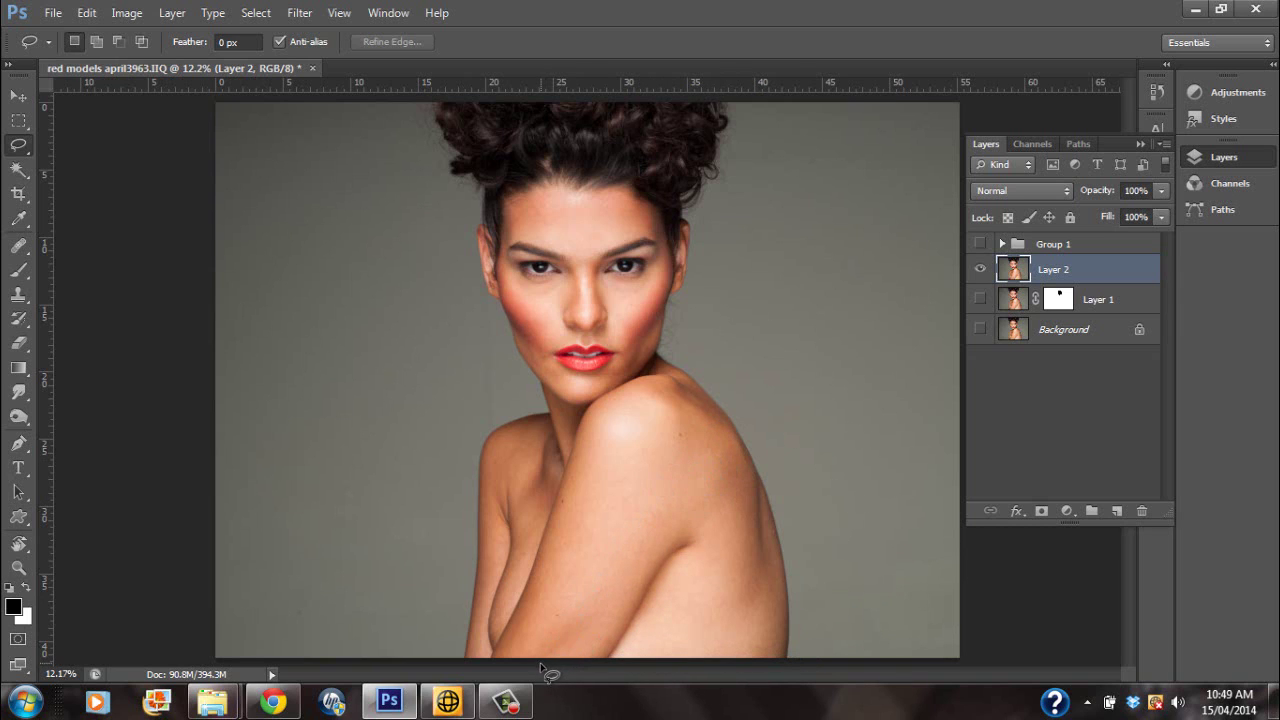
mouse_move(544, 665)
left_mouse_down()
mouse_move(554, 611)
mouse_move(617, 493)
mouse_move(657, 452)
mouse_move(813, 379)
mouse_move(832, 520)
left_mouse_up()
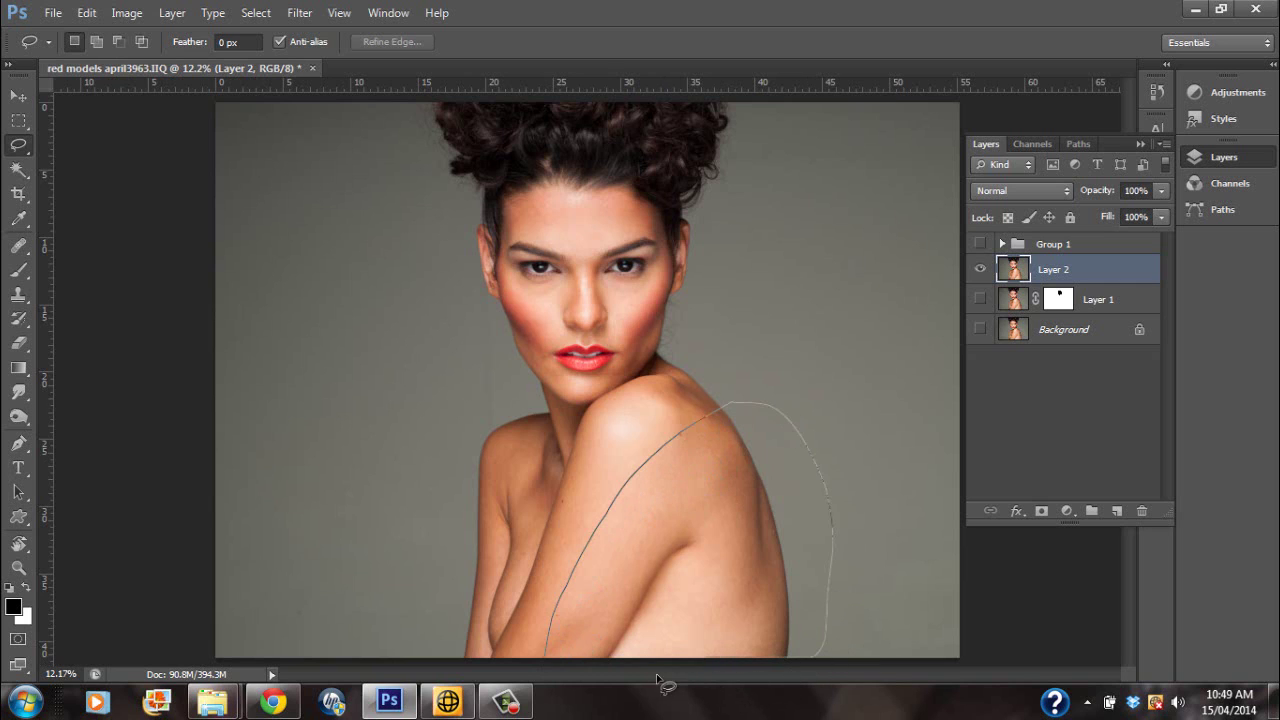
left_click_drag(548, 668, 546, 664)
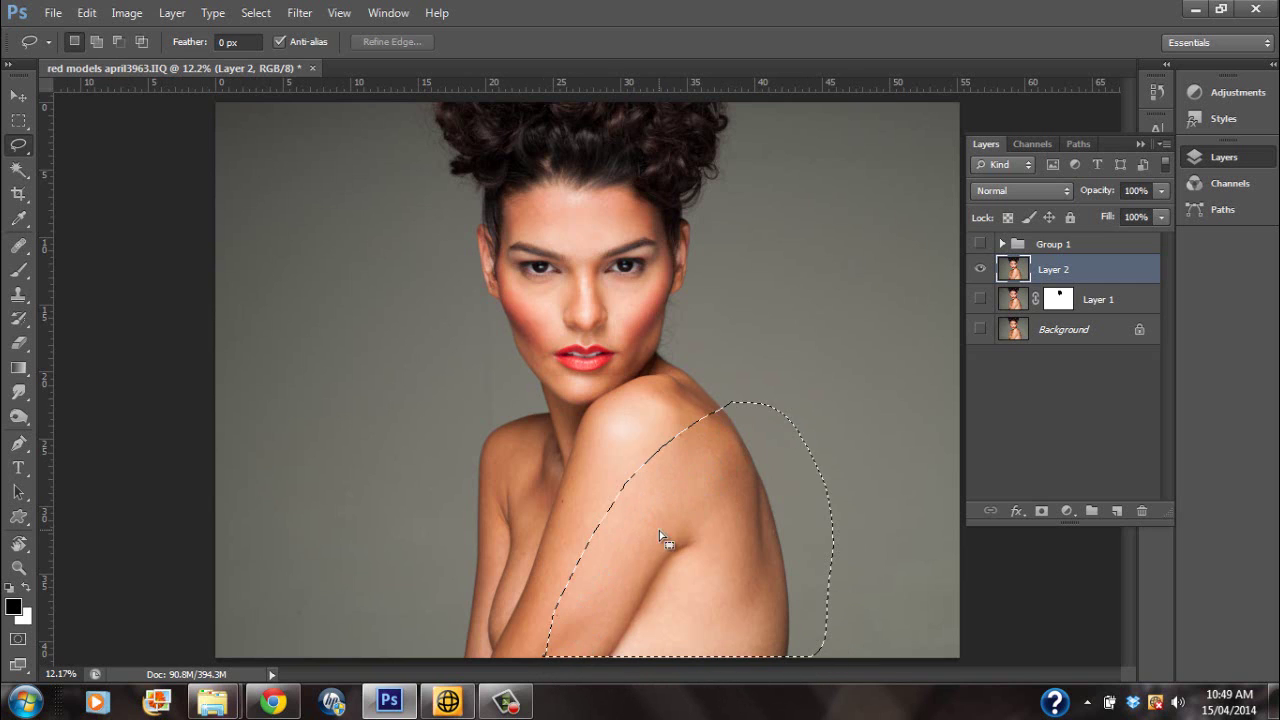
Step: Check the selection against Layer 2 and add more of the shoulder edge with Shift
left_click(980, 269)
left_click(980, 269)
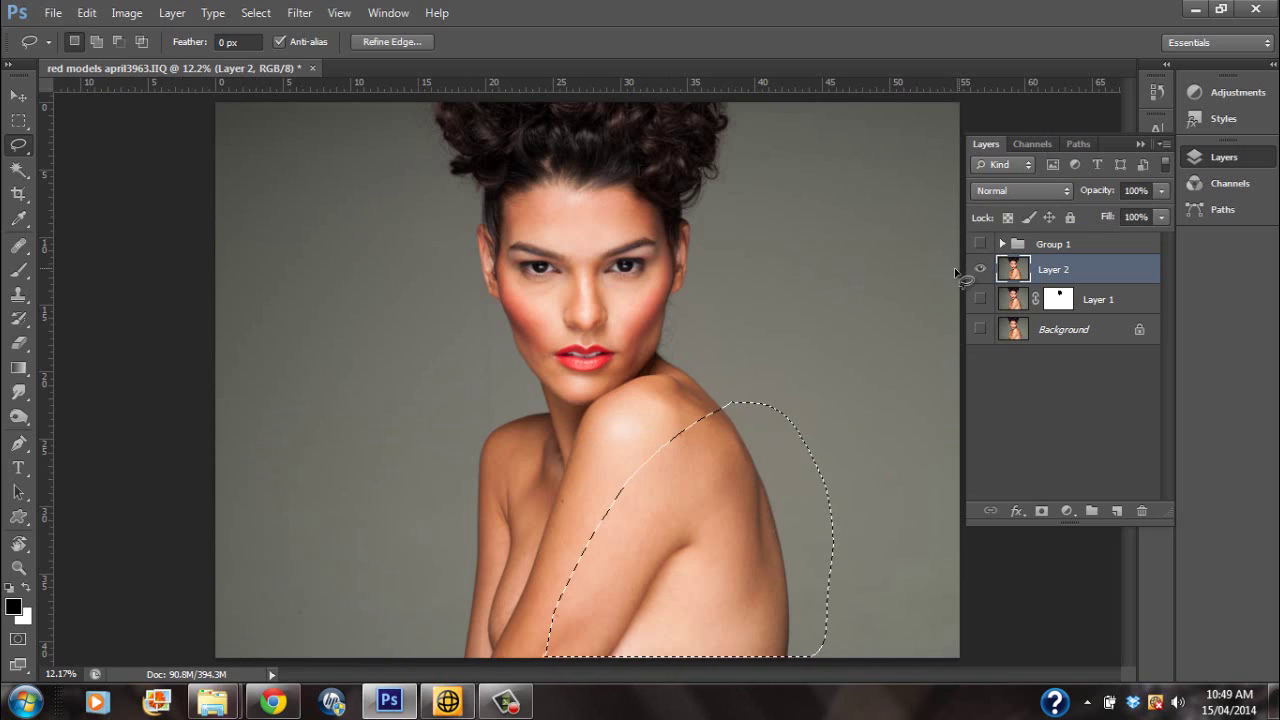
key("shift")
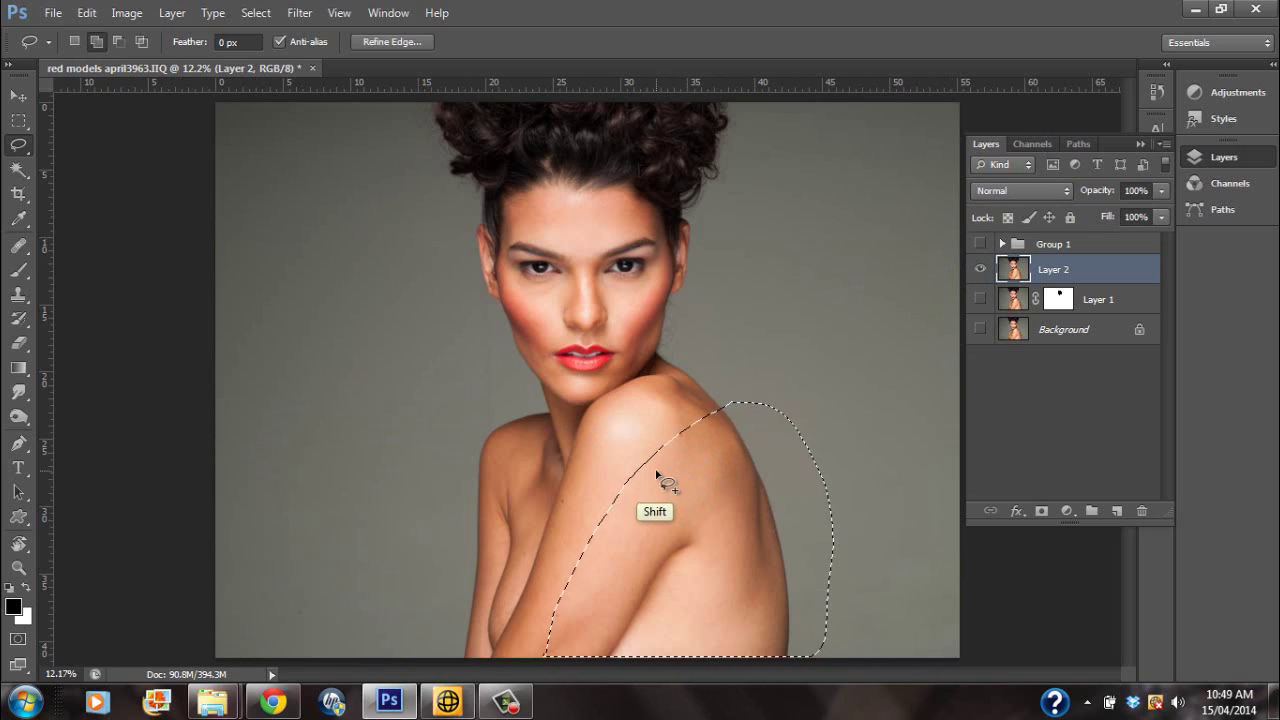
mouse_move(660, 470)
left_mouse_down()
mouse_move(690, 412)
mouse_move(727, 400)
mouse_move(760, 412)
mouse_move(700, 445)
left_mouse_up()
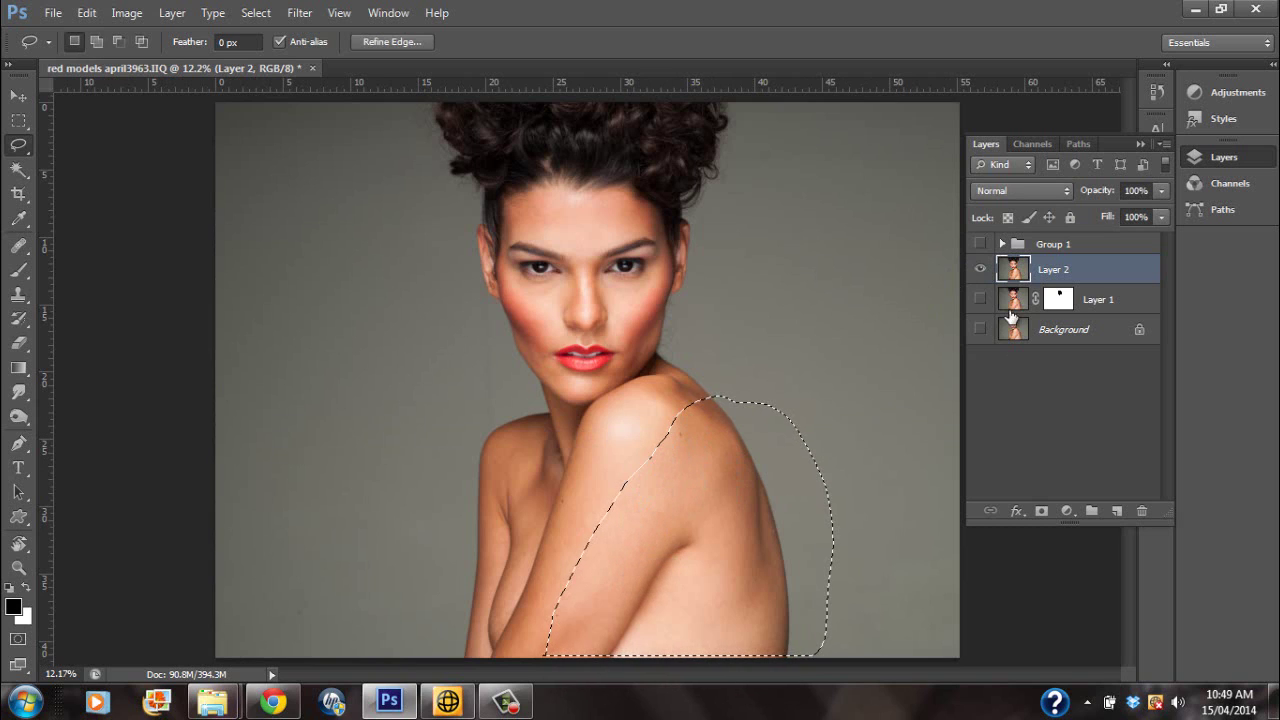
left_click(955, 306)
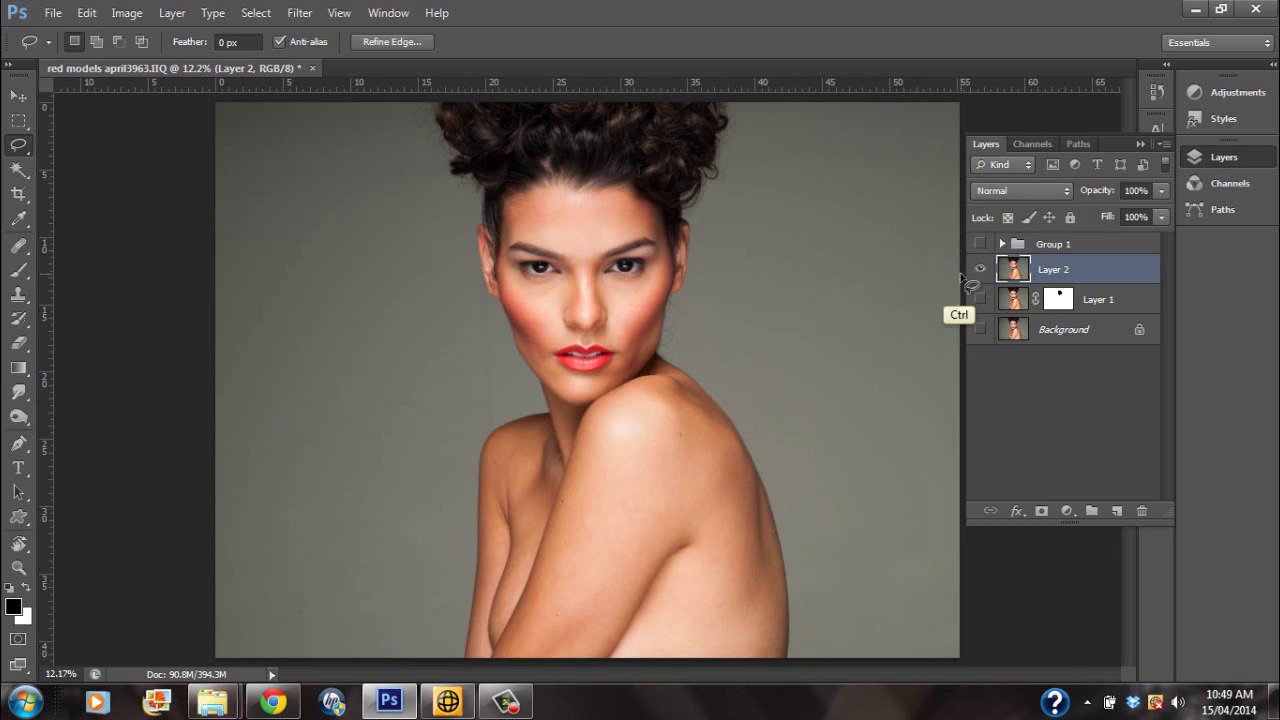
mouse_move(950, 316)
left_mouse_down()
mouse_move(906, 214)
mouse_move(1005, 290)
mouse_move(1025, 272)
left_mouse_up()
left_click(1015, 270, "ctrl")
Step: Copy the selection onto a new Layer 5 and narrow it horizontally with Free Transform
key("ctrl+j")
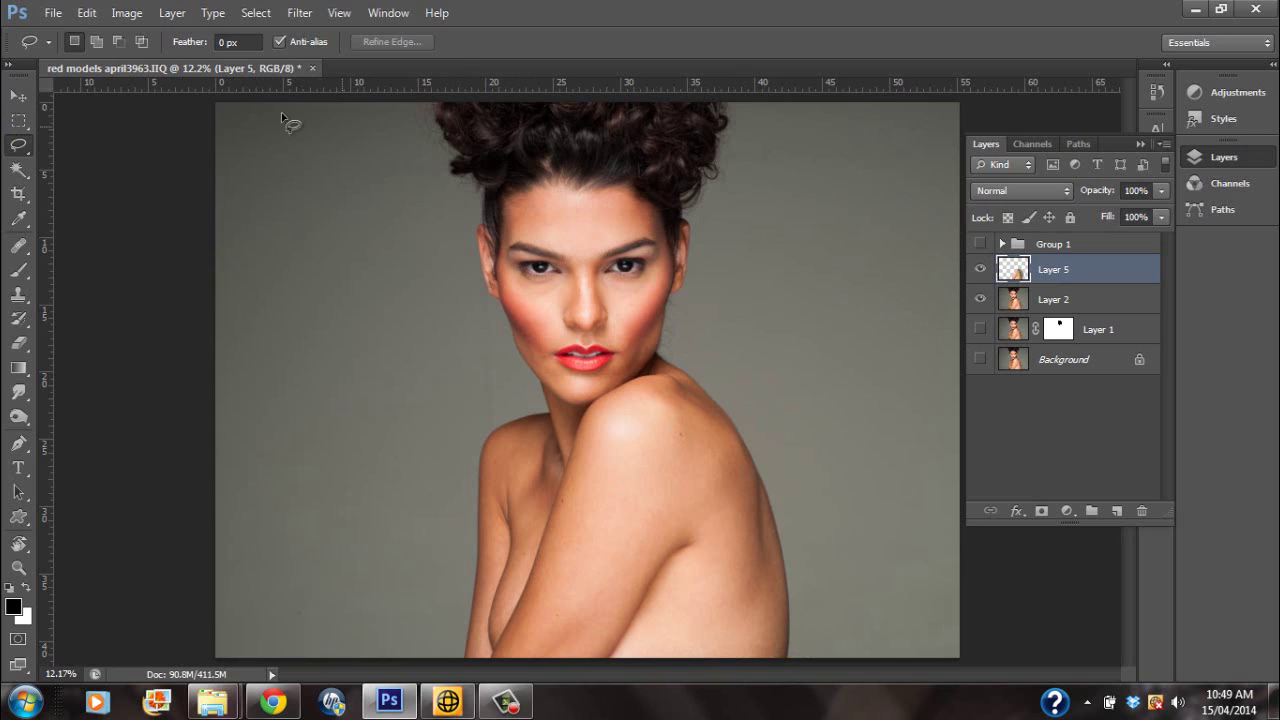
key("ctrl+t")
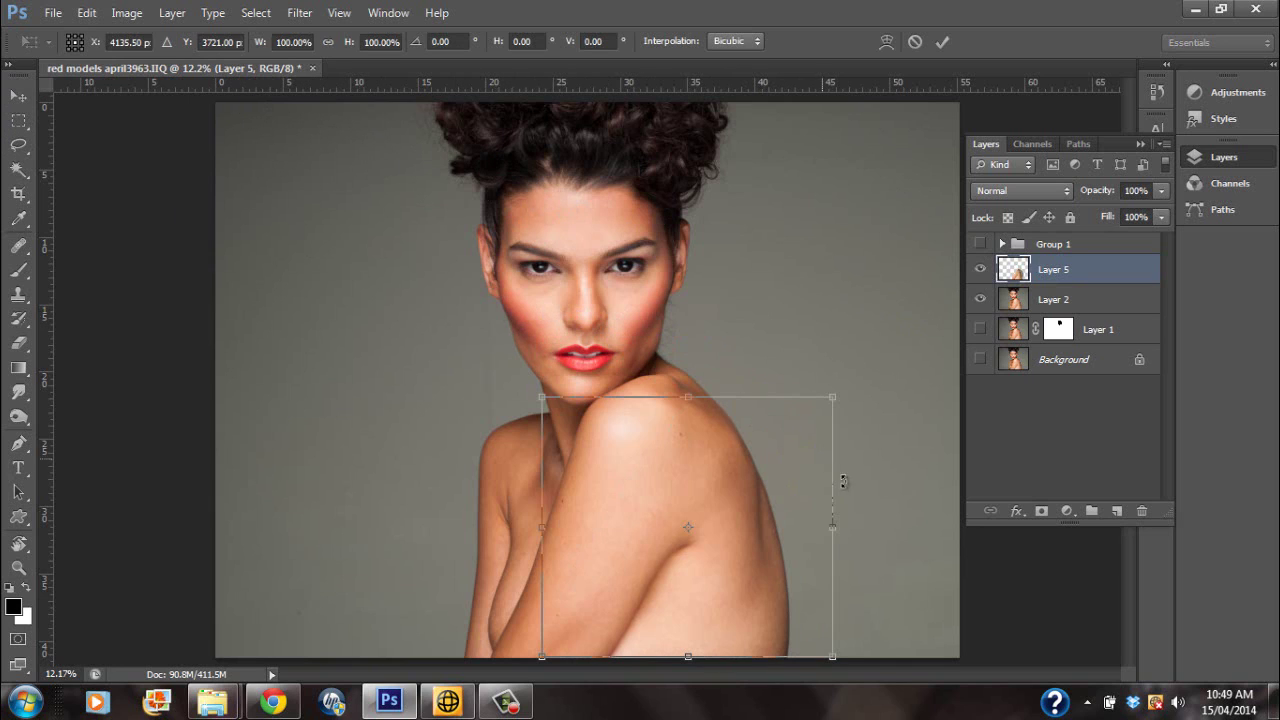
left_click_drag(827, 528, 789, 527)
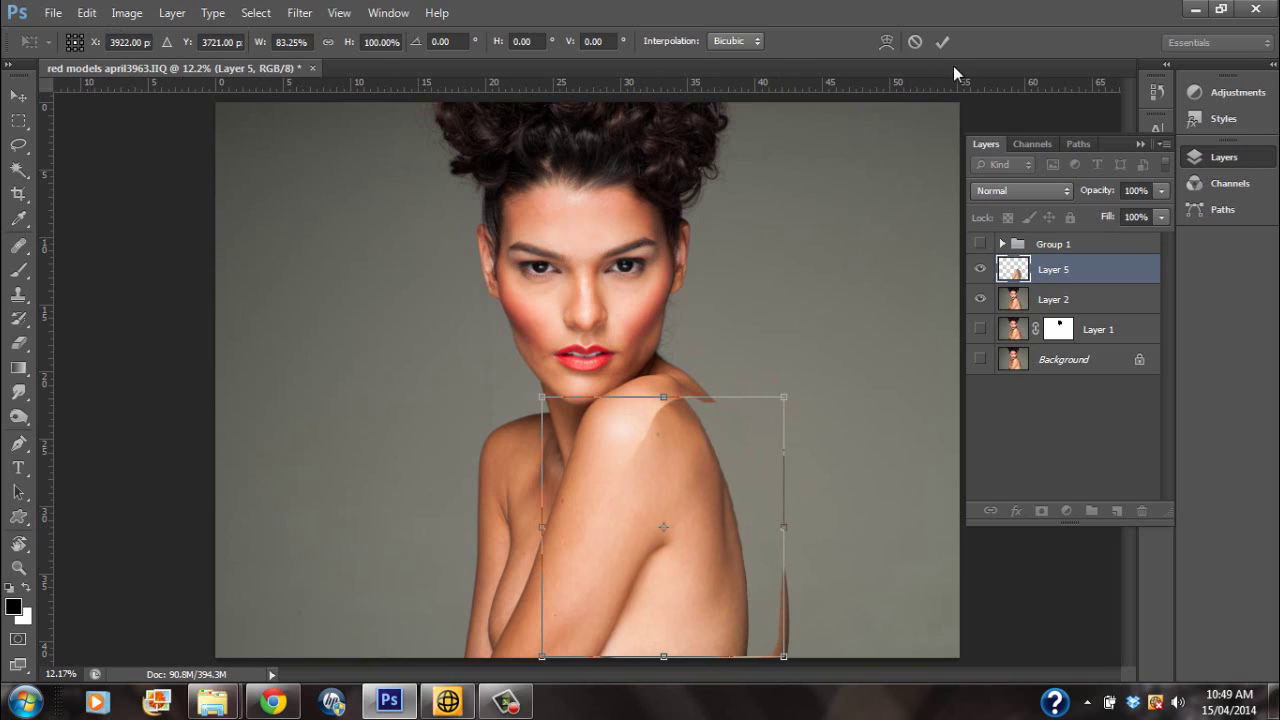
left_click(942, 43)
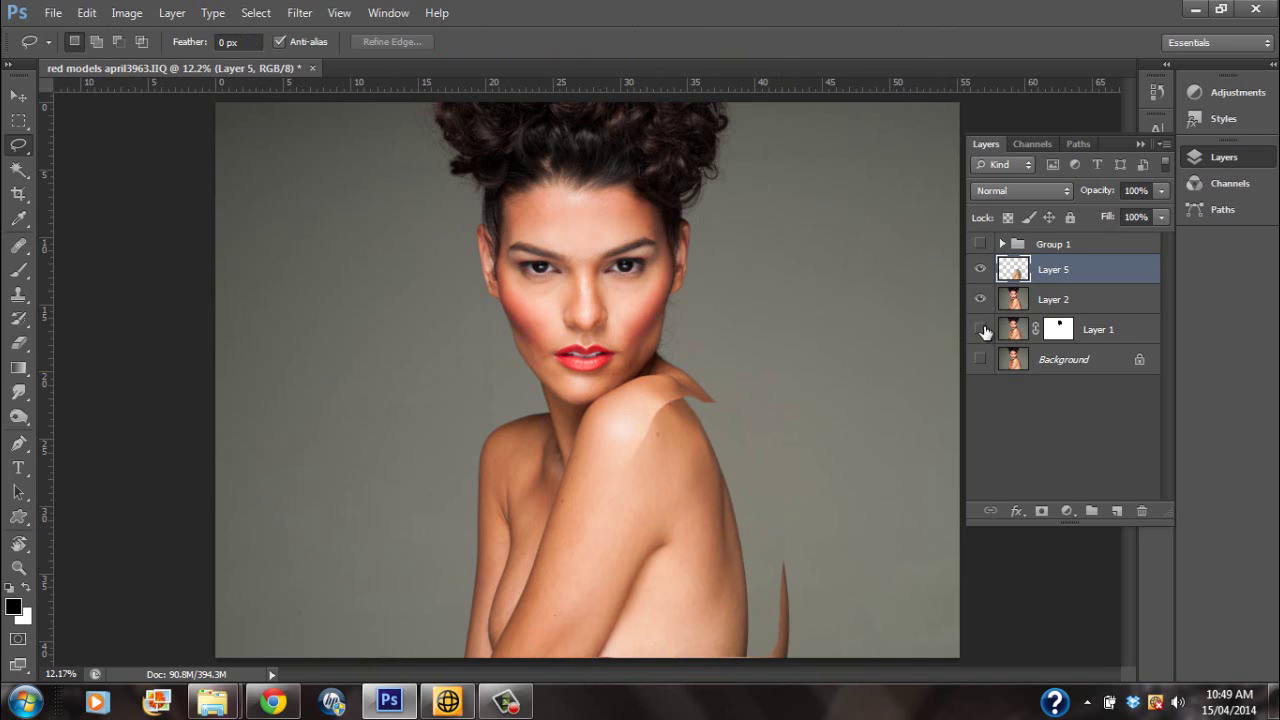
left_click(984, 271)
left_click(982, 274)
Step: Re-transform Layer 5's shoulder copy to about 105% width and compare it with the original
key("ctrl")
key("ctrl+t")
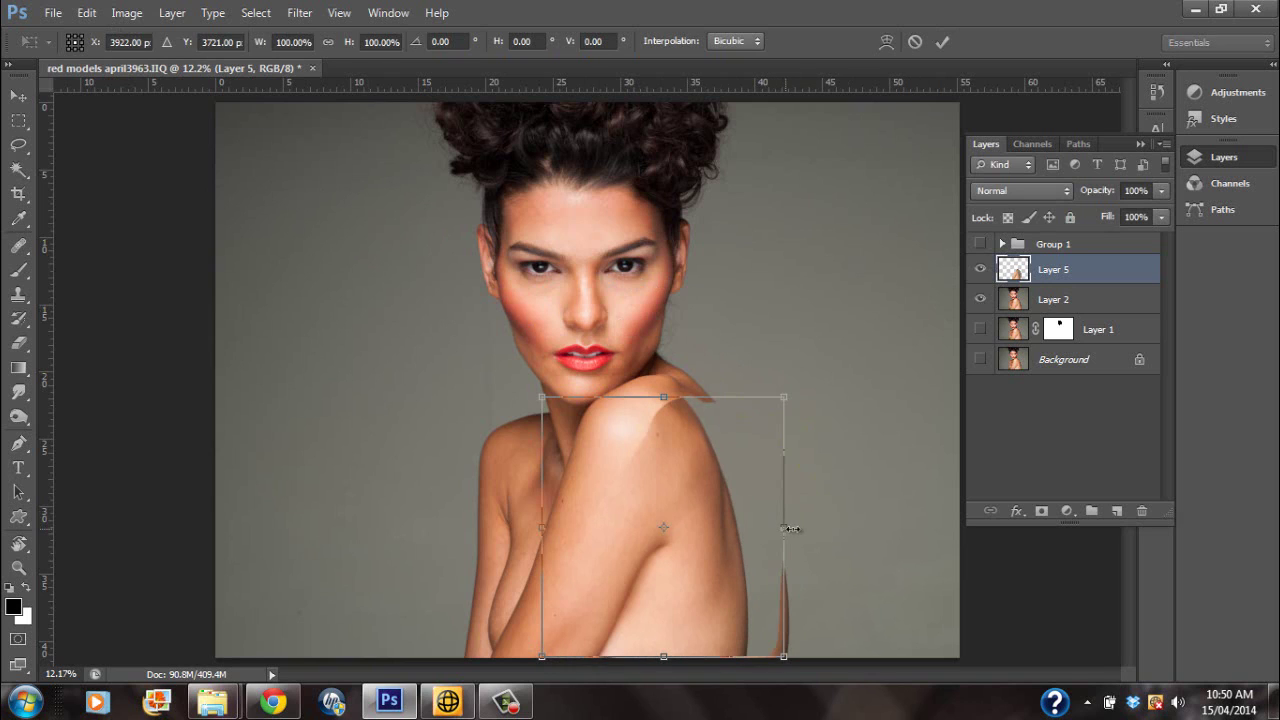
left_click_drag(790, 528, 797, 528)
left_click(942, 44)
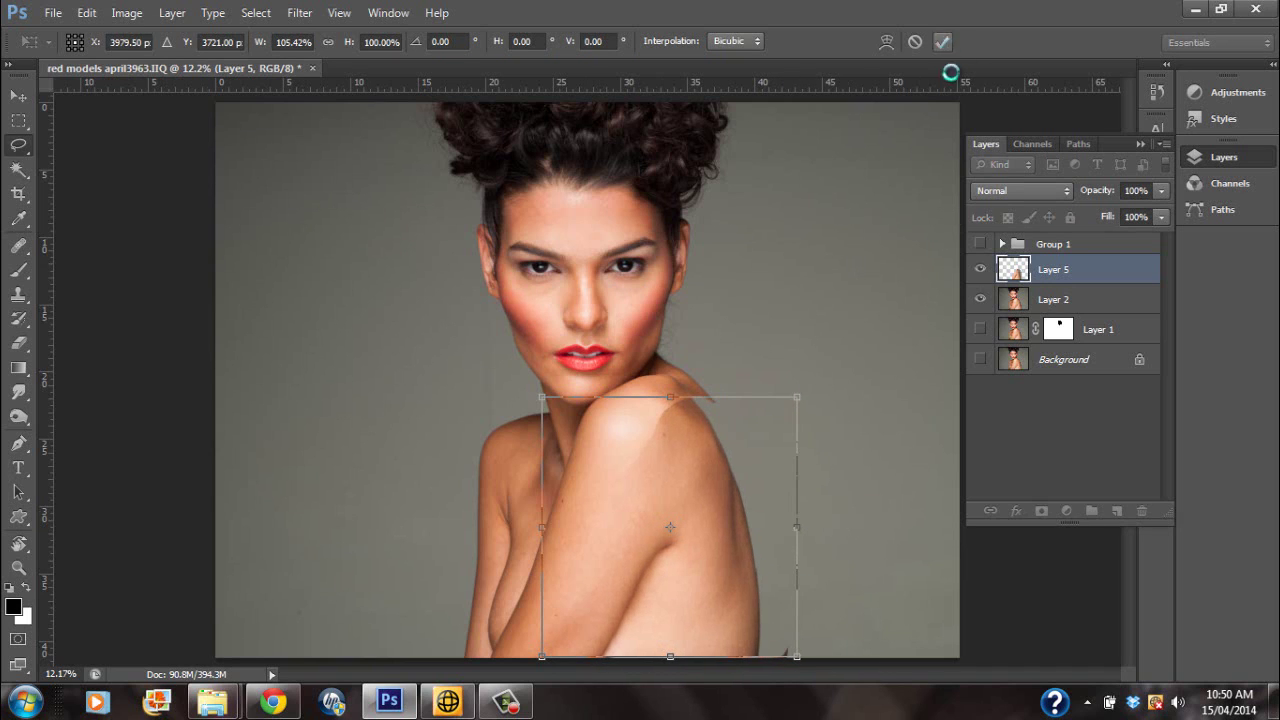
left_click(980, 269)
left_click(980, 269)
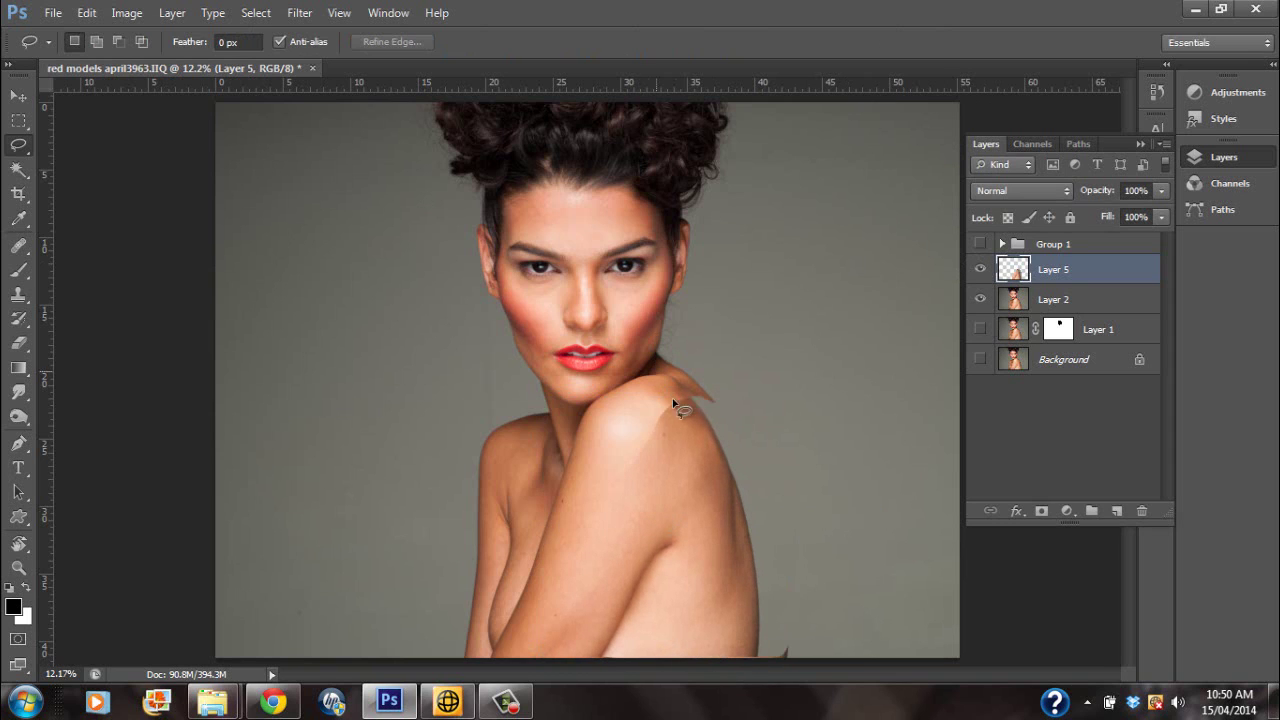
Step: Warp Layer 5's patch: raise the shoulder top, push the lower-right corner out, smooth the back
left_click(87, 14)
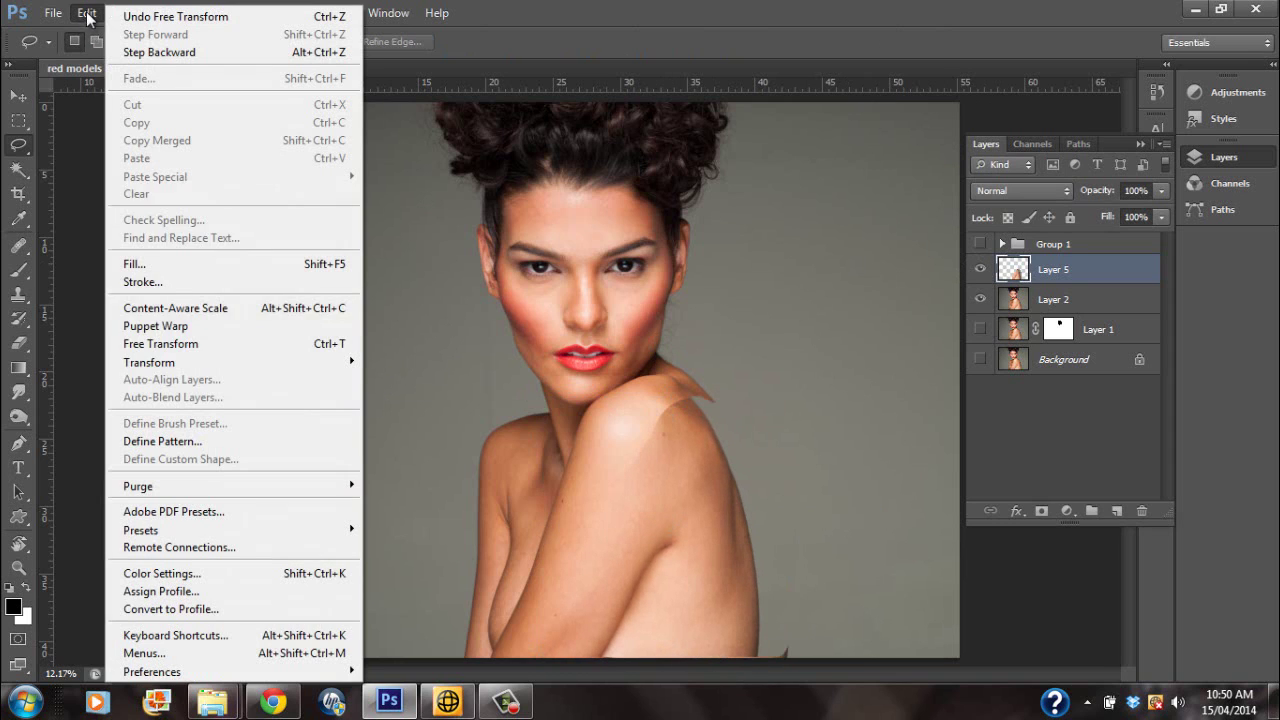
mouse_move(305, 362)
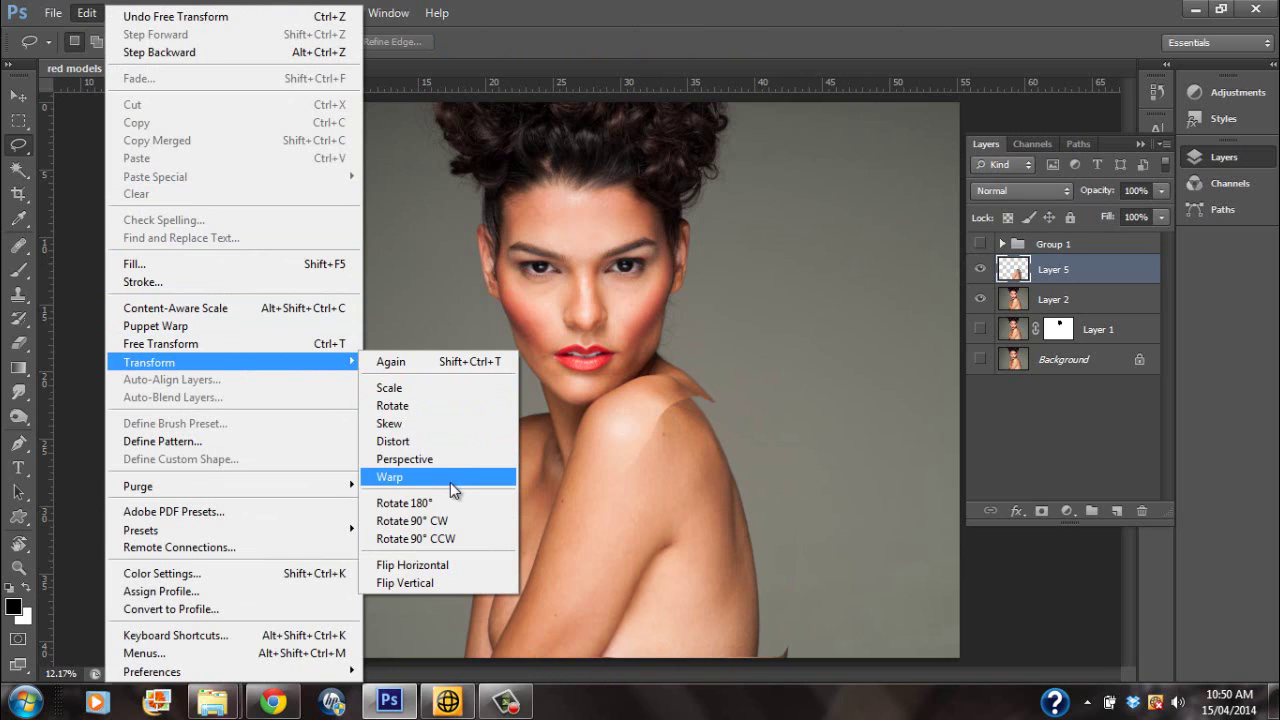
left_click(450, 480)
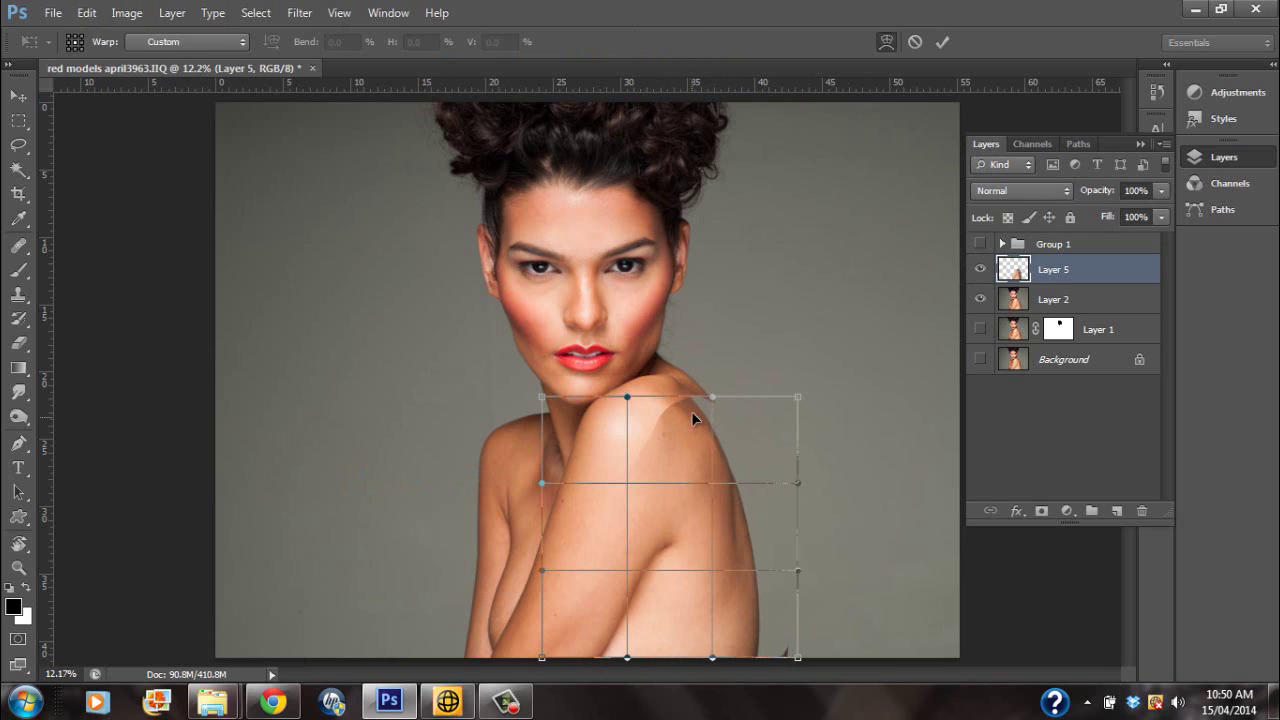
left_click_drag(691, 411, 690, 376)
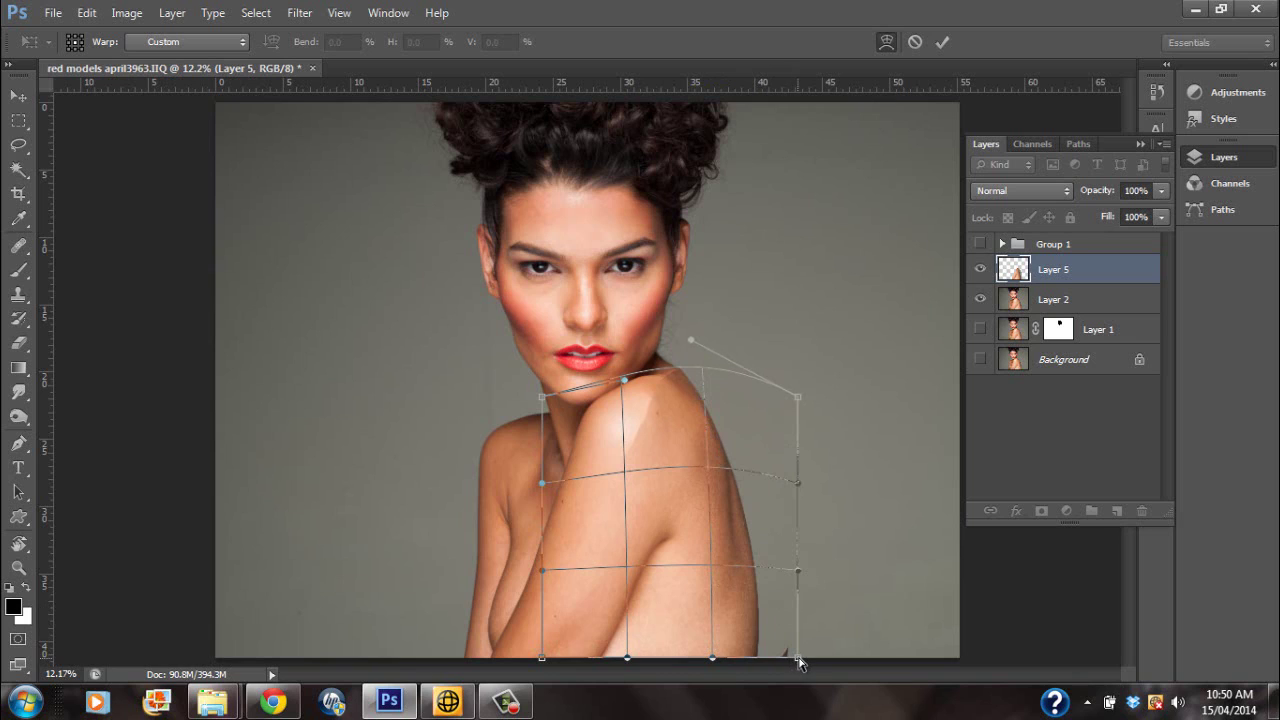
left_click_drag(800, 663, 806, 656)
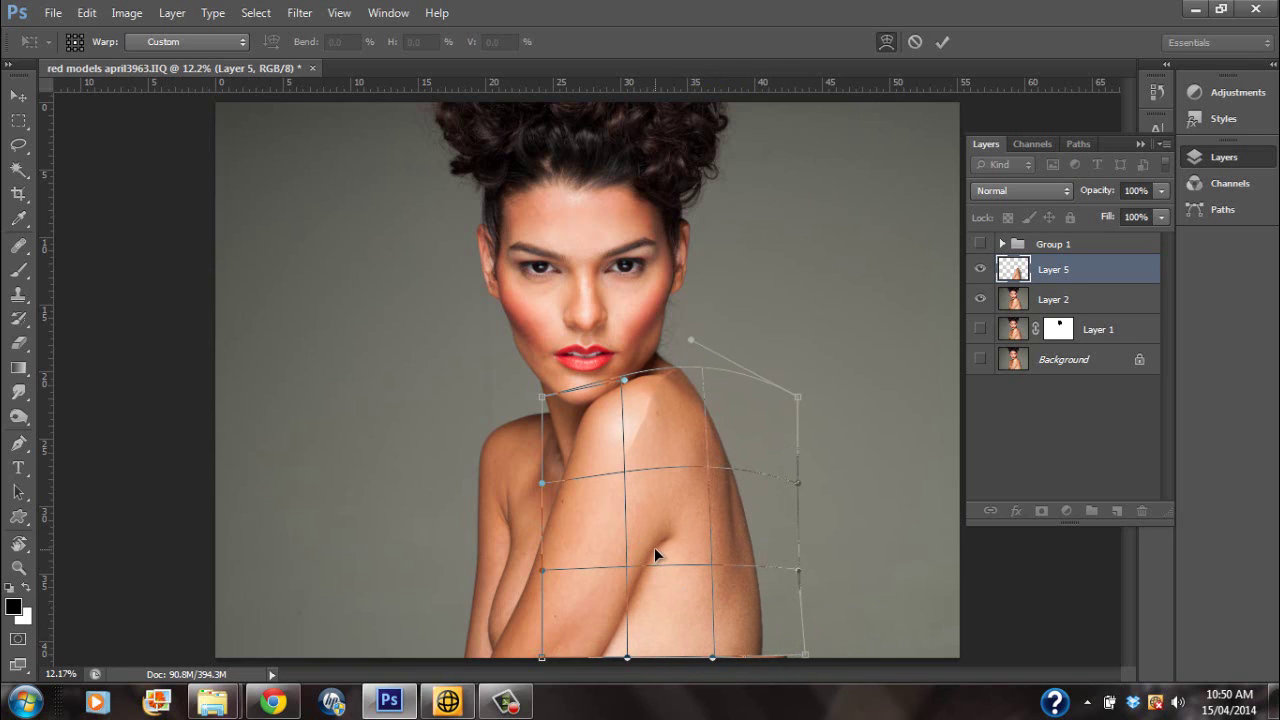
mouse_move(654, 550)
left_mouse_down()
mouse_move(650, 539)
mouse_move(645, 553)
left_mouse_up()
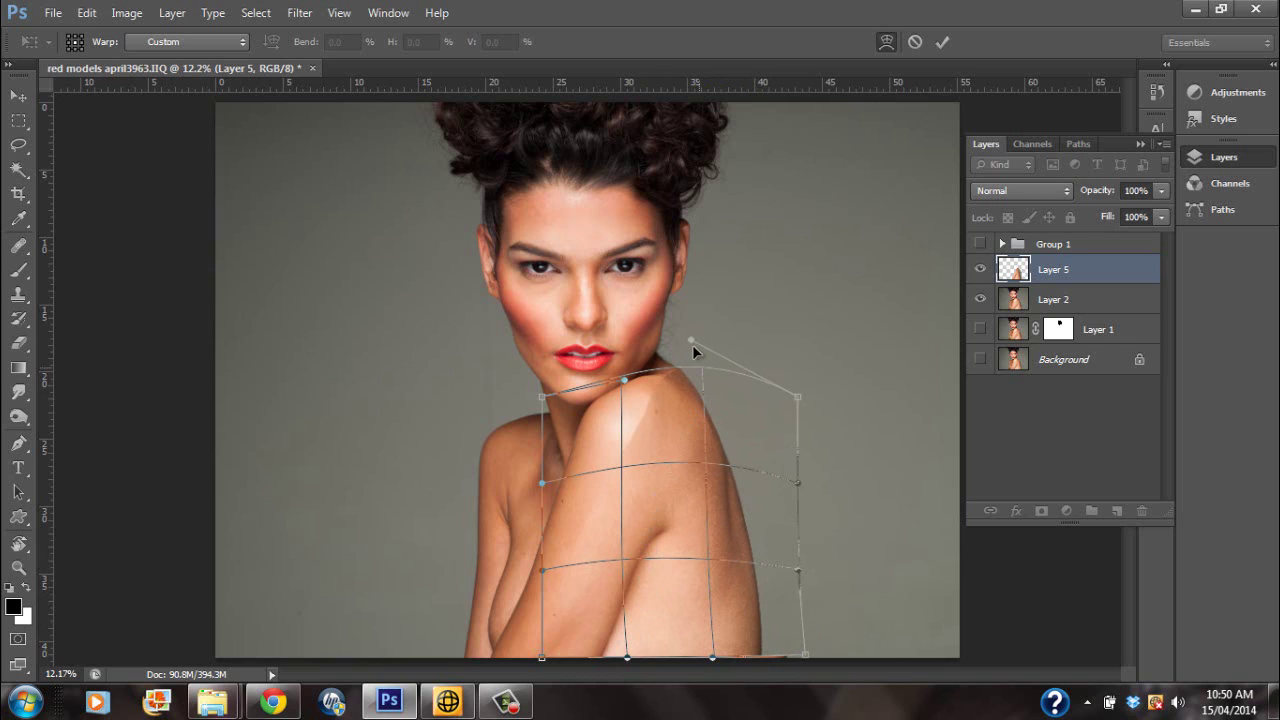
left_click(941, 42)
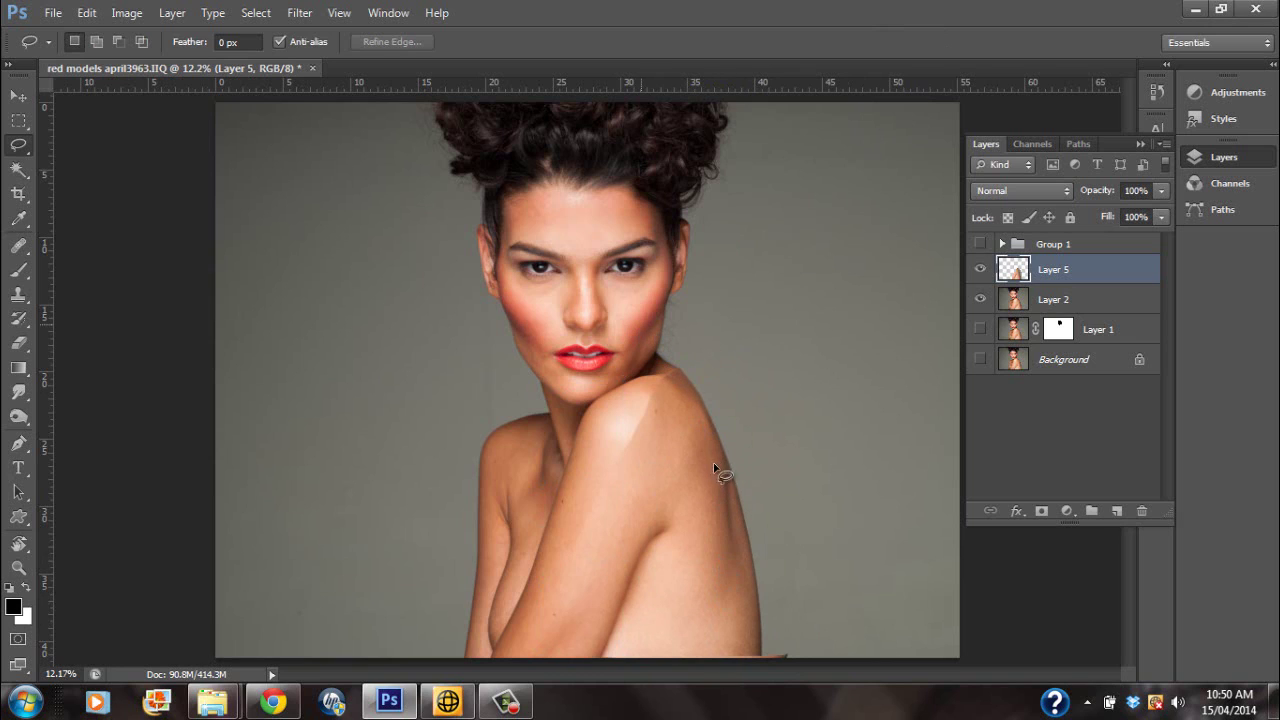
Step: Compare the patch, then warp again, pushing its lower-right back edge slightly outward
left_click(980, 269)
left_click(980, 269)
left_click(88, 13)
mouse_move(253, 366)
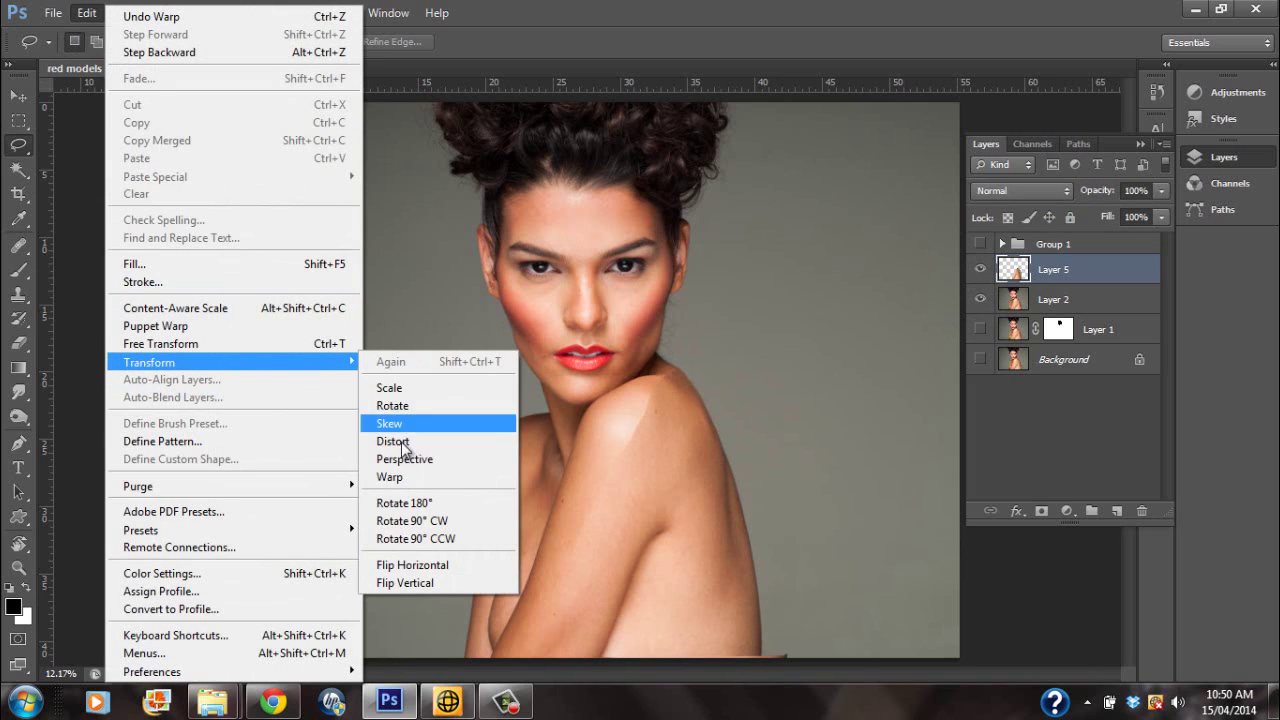
left_click(390, 479)
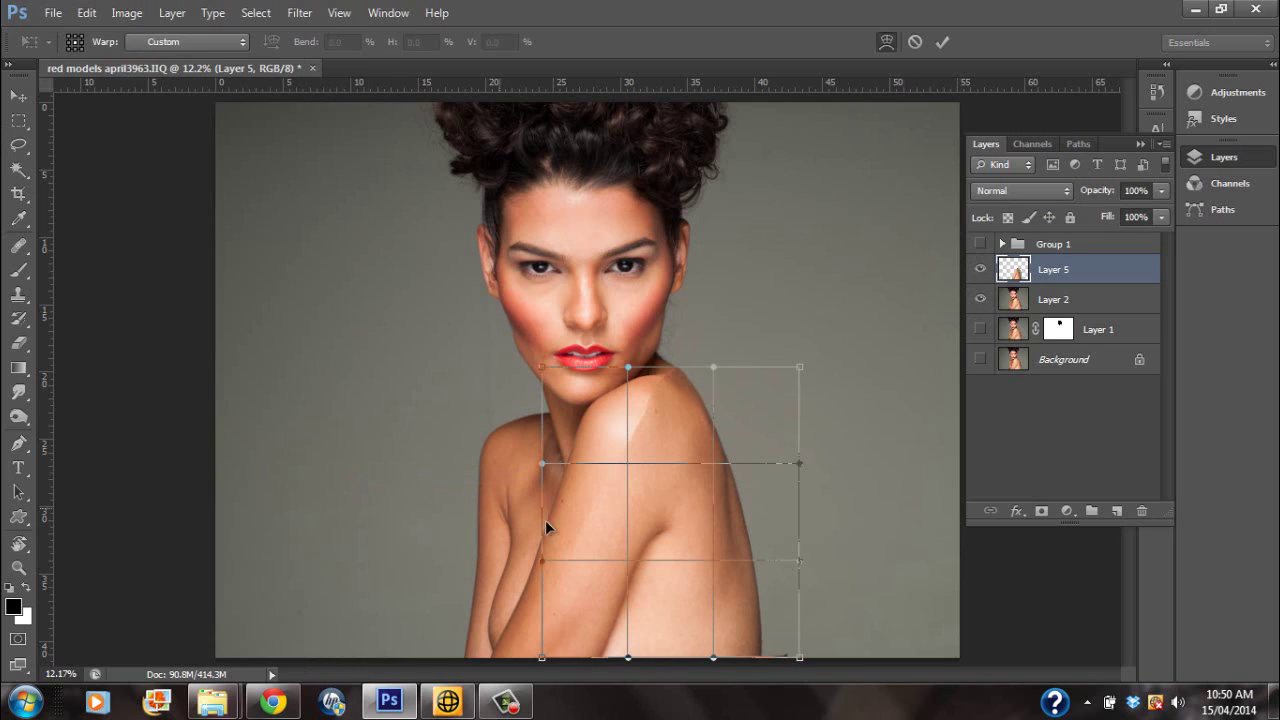
left_click_drag(775, 662, 785, 667)
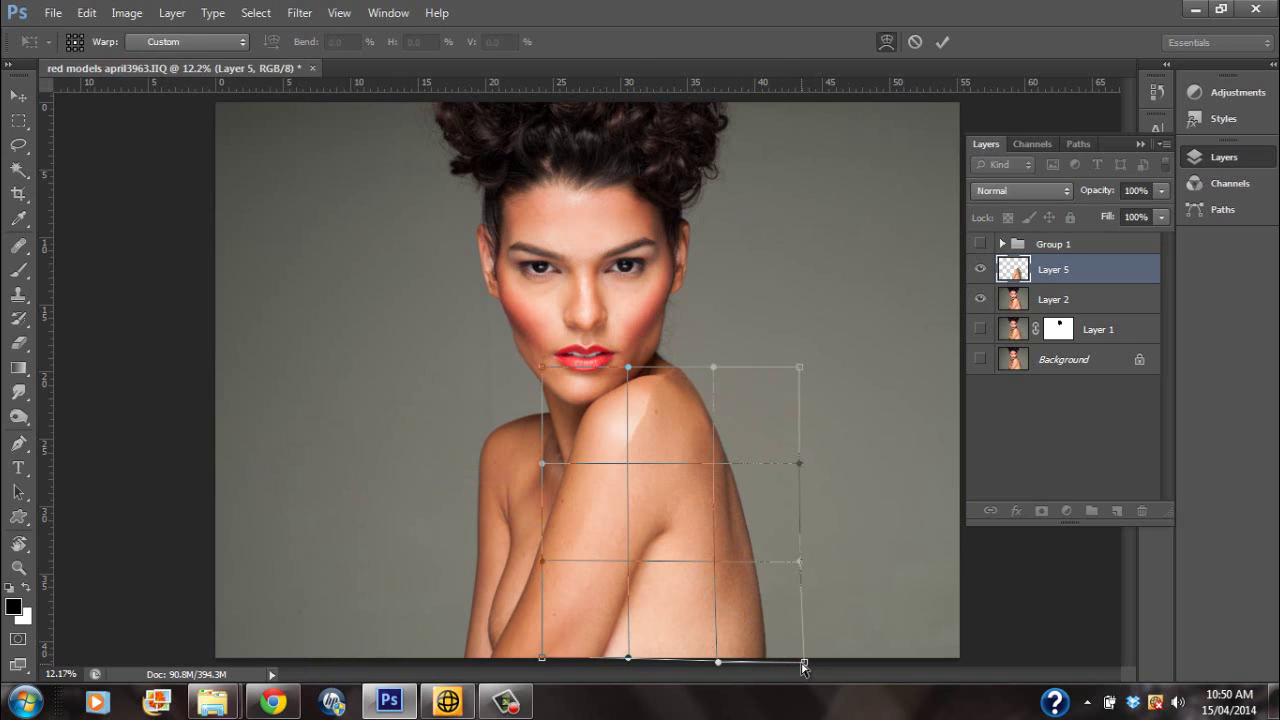
left_click(942, 46)
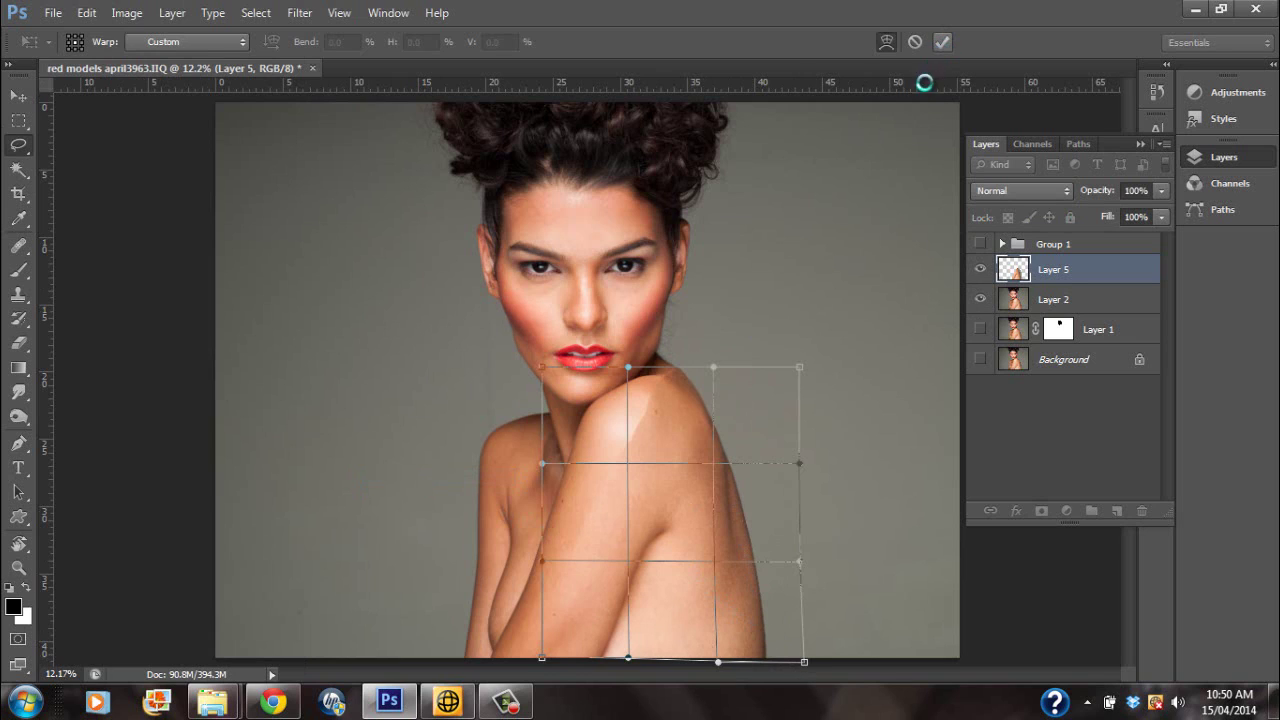
Step: Add a layer mask to Layer 5 and set up the Brush at size 800
left_click(981, 269)
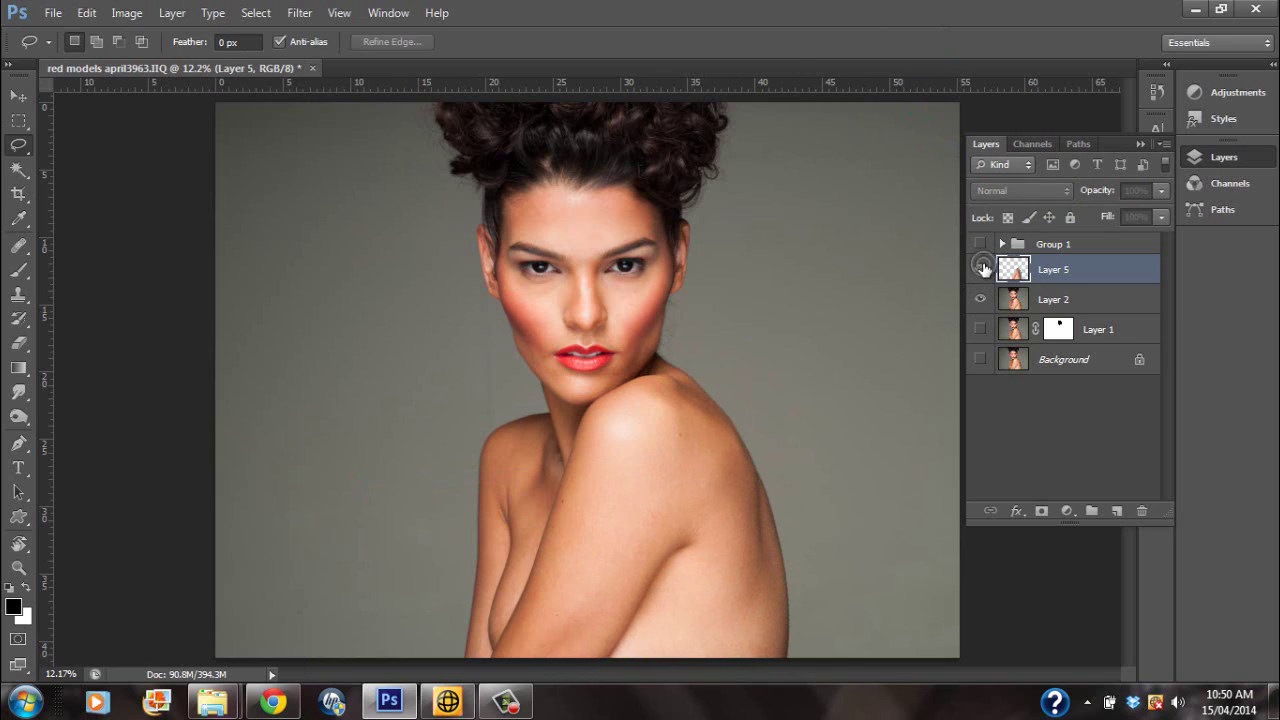
left_click(981, 269)
left_click(1041, 511)
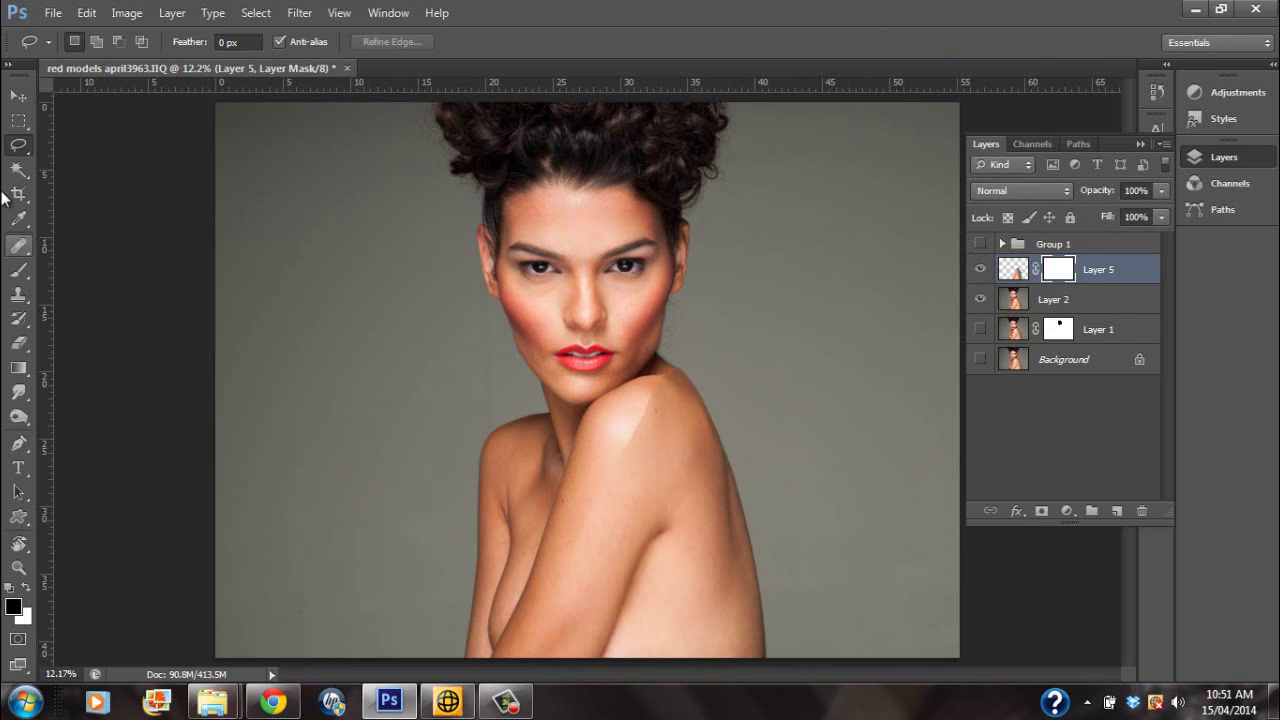
left_click(18, 270)
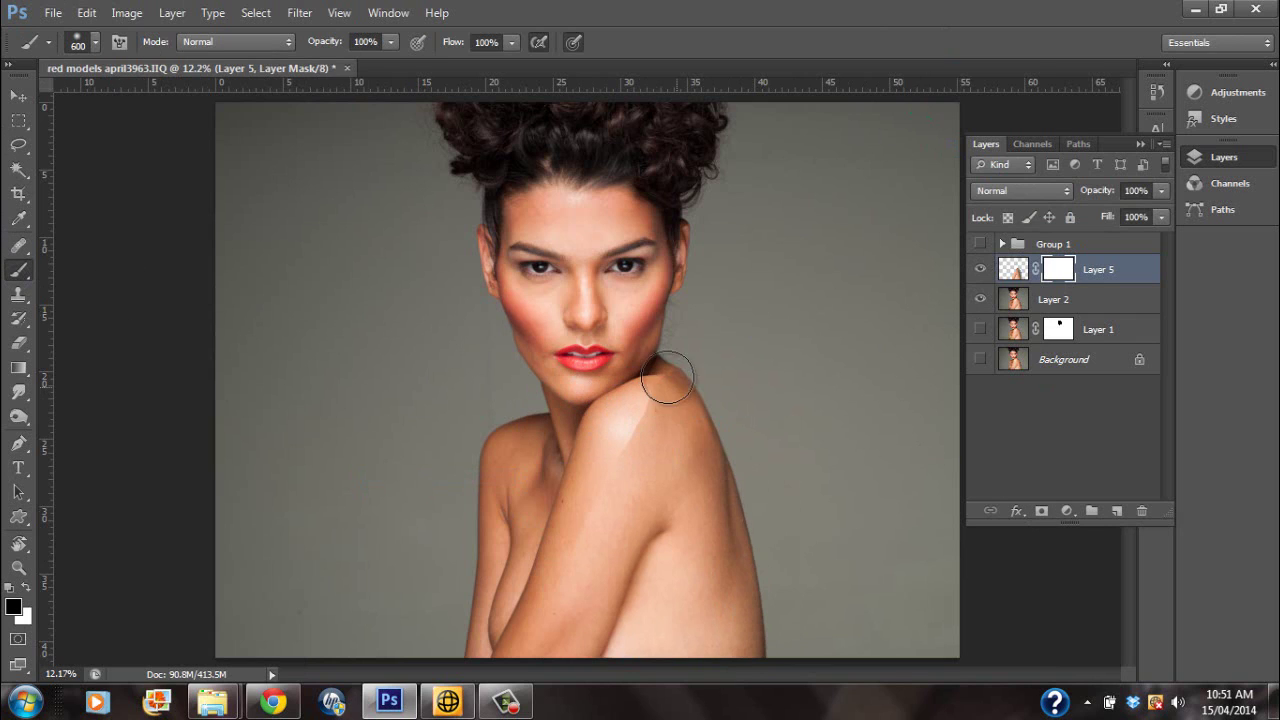
key("bracketright")
key("bracketright")
key("bracketright")
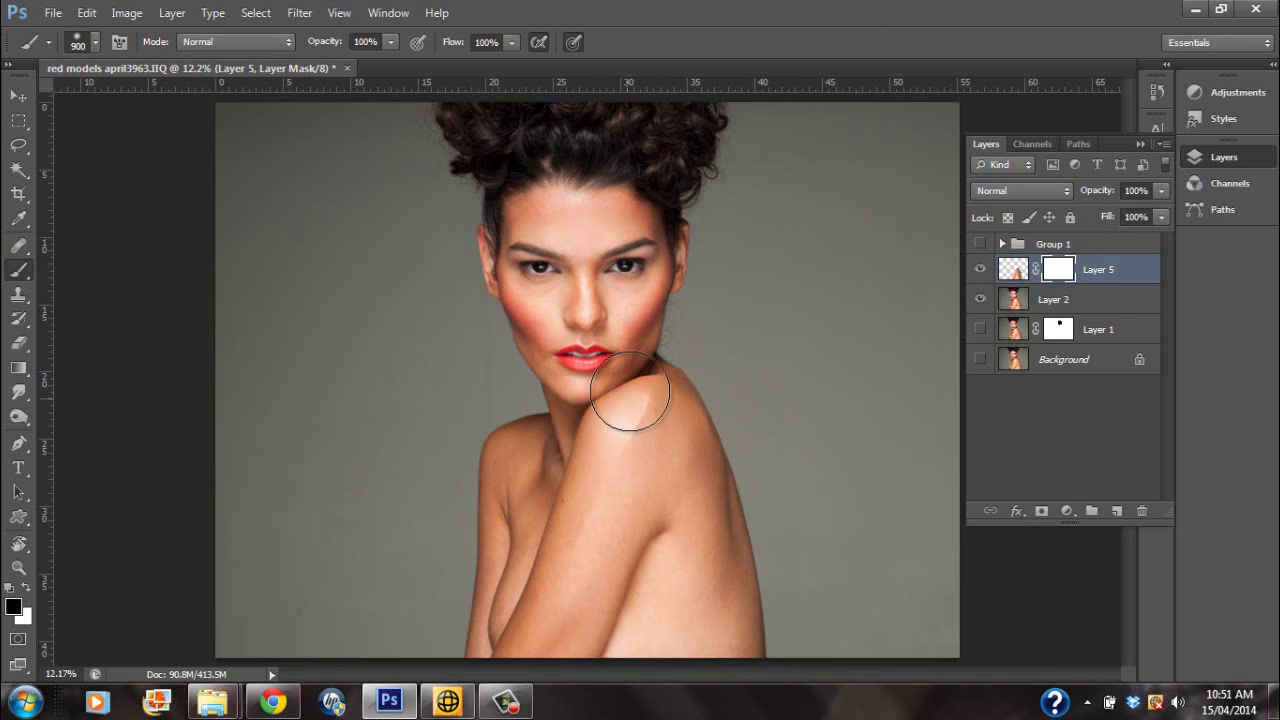
Step: Paint black along the shoulder top and inner arm, then toggle Layer 5 to check the blend
left_click_drag(638, 410, 651, 371)
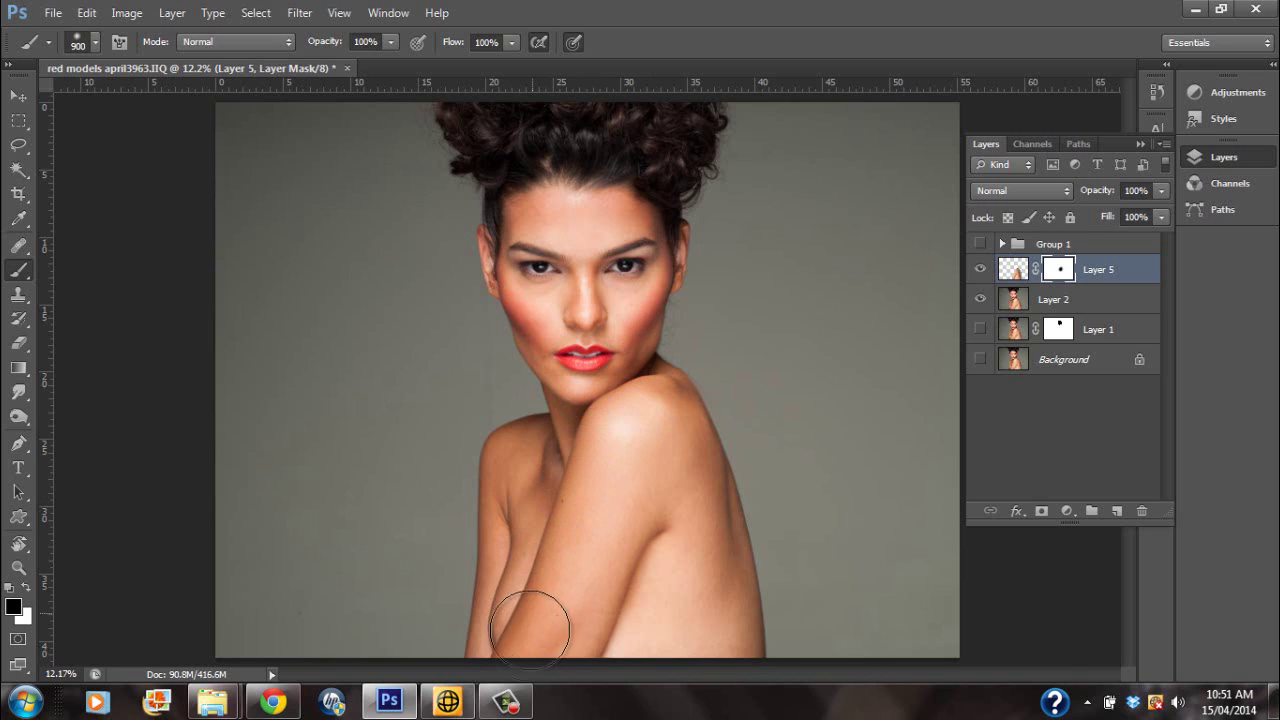
left_click_drag(620, 437, 655, 378)
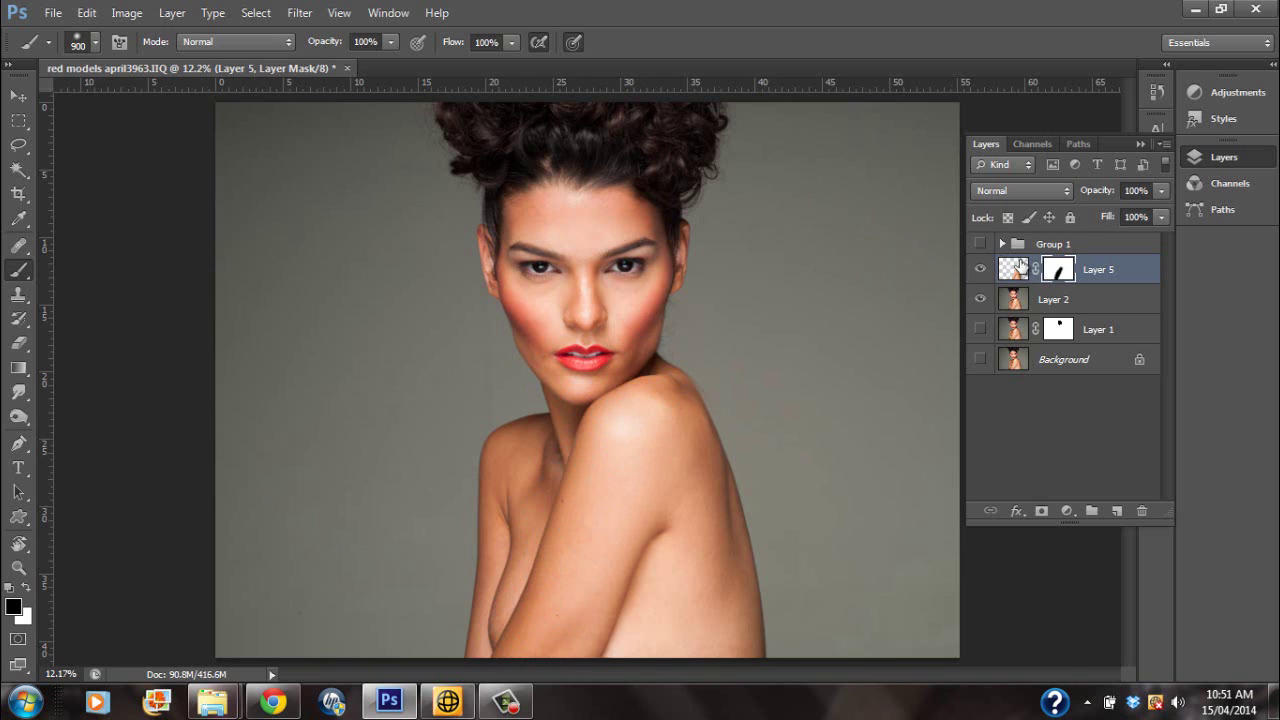
left_click(981, 270)
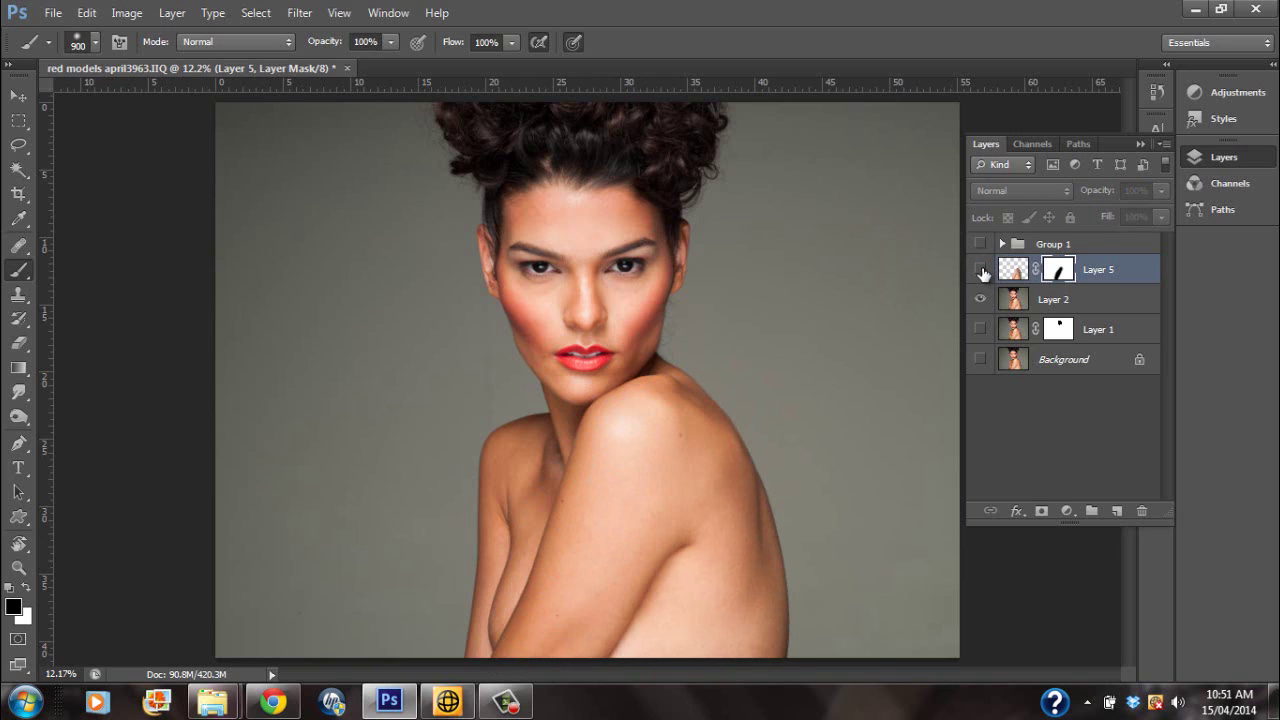
left_click(981, 270)
left_click(981, 270)
left_click(981, 270)
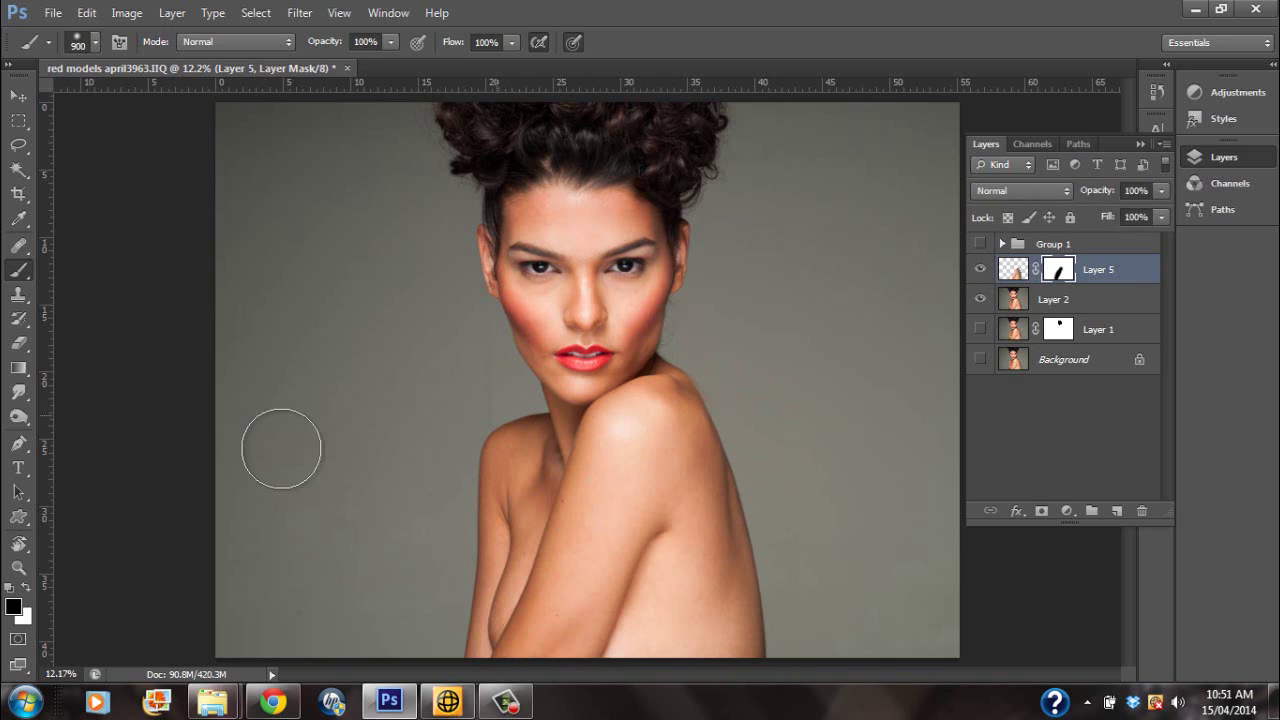
Step: Zoom out to the full canvas and hide Layer 2 and Layer 5 to inspect them
left_click(19, 567)
left_click_drag(477, 396, 471, 402)
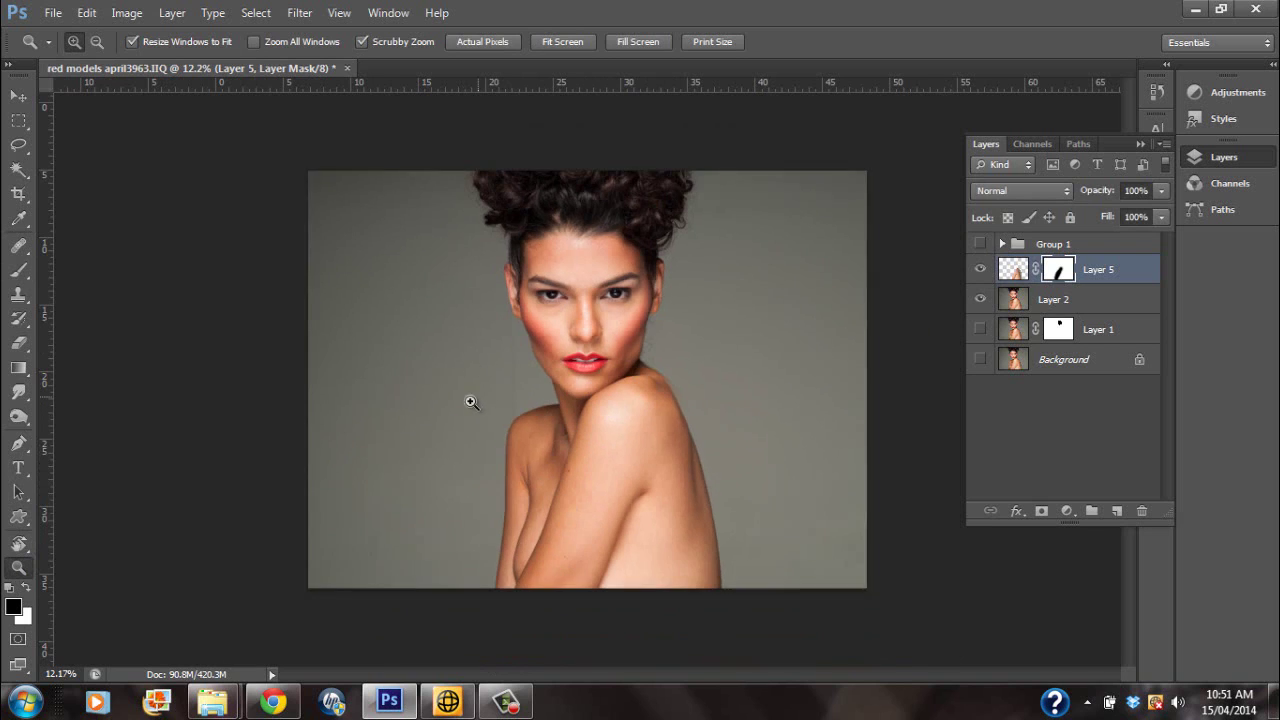
left_click(471, 402, "alt")
left_click(981, 299)
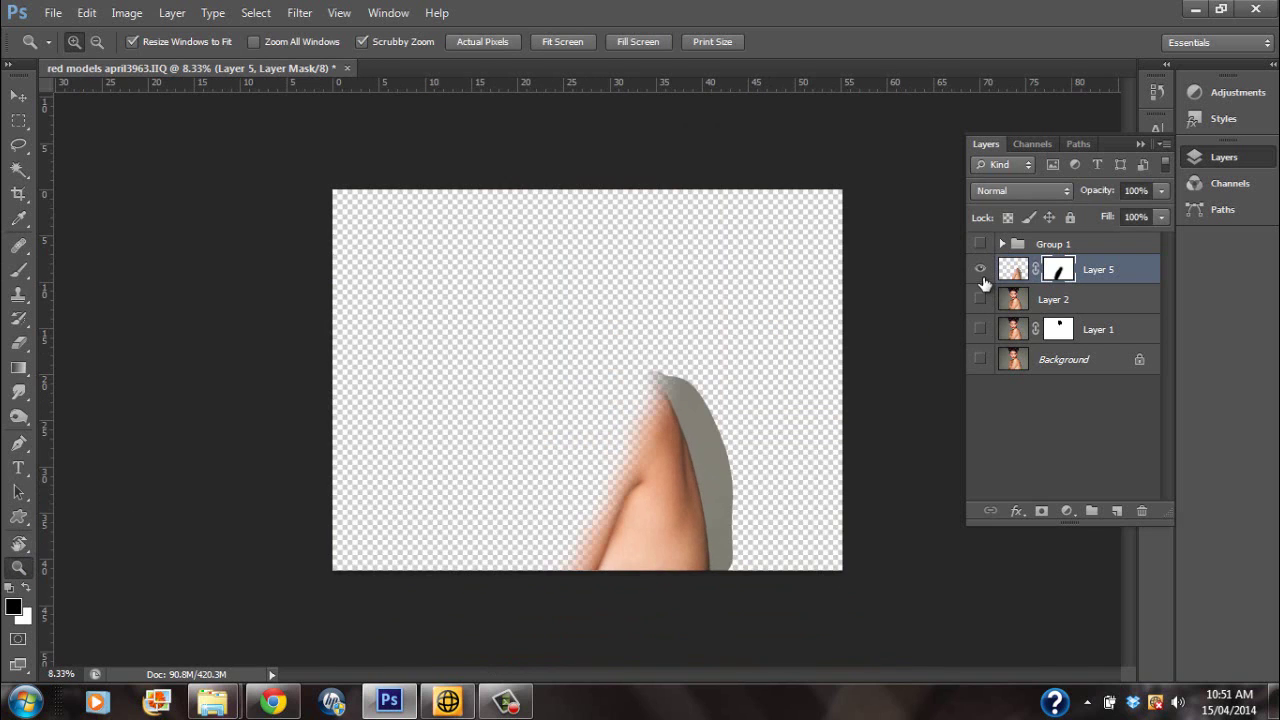
left_click(981, 270)
right_click(981, 270)
left_click(958, 275)
right_click(940, 280)
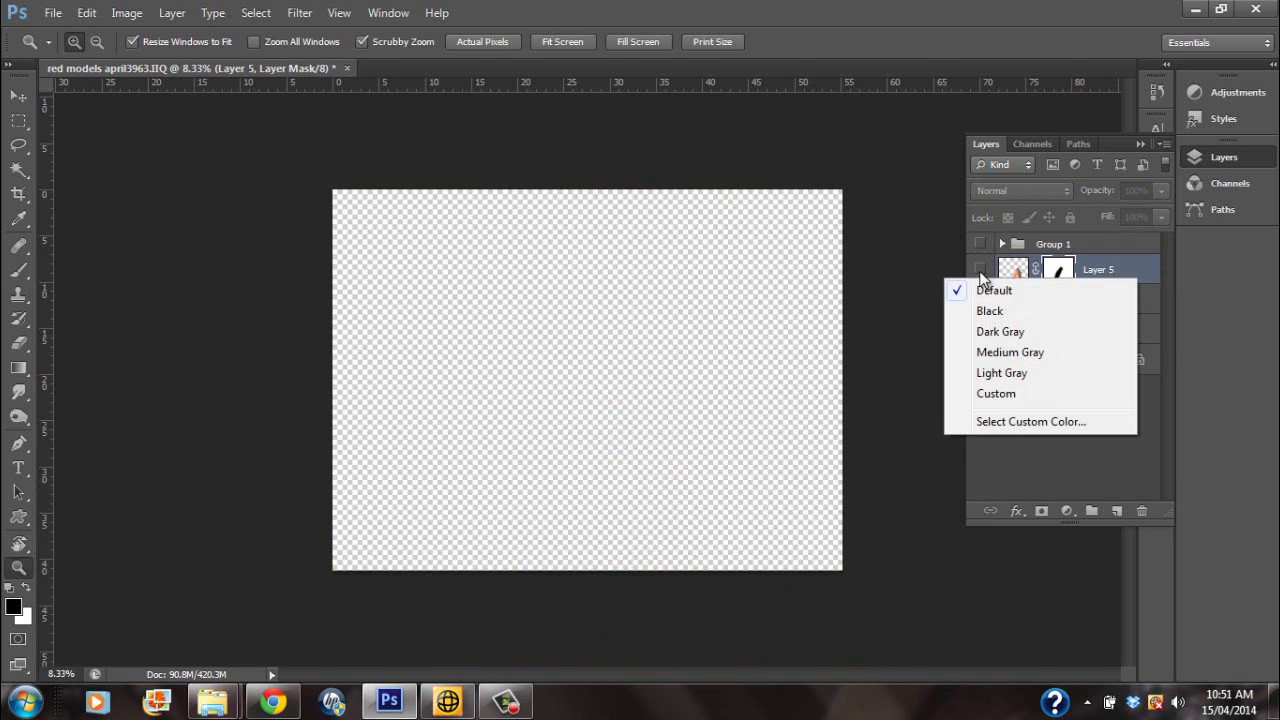
right_click(982, 264)
left_click(893, 328)
Step: Restore Layer 5 and Layer 2, compare once more, and stamp visible layers with Ctrl+Shift+Alt+E
left_click(981, 270)
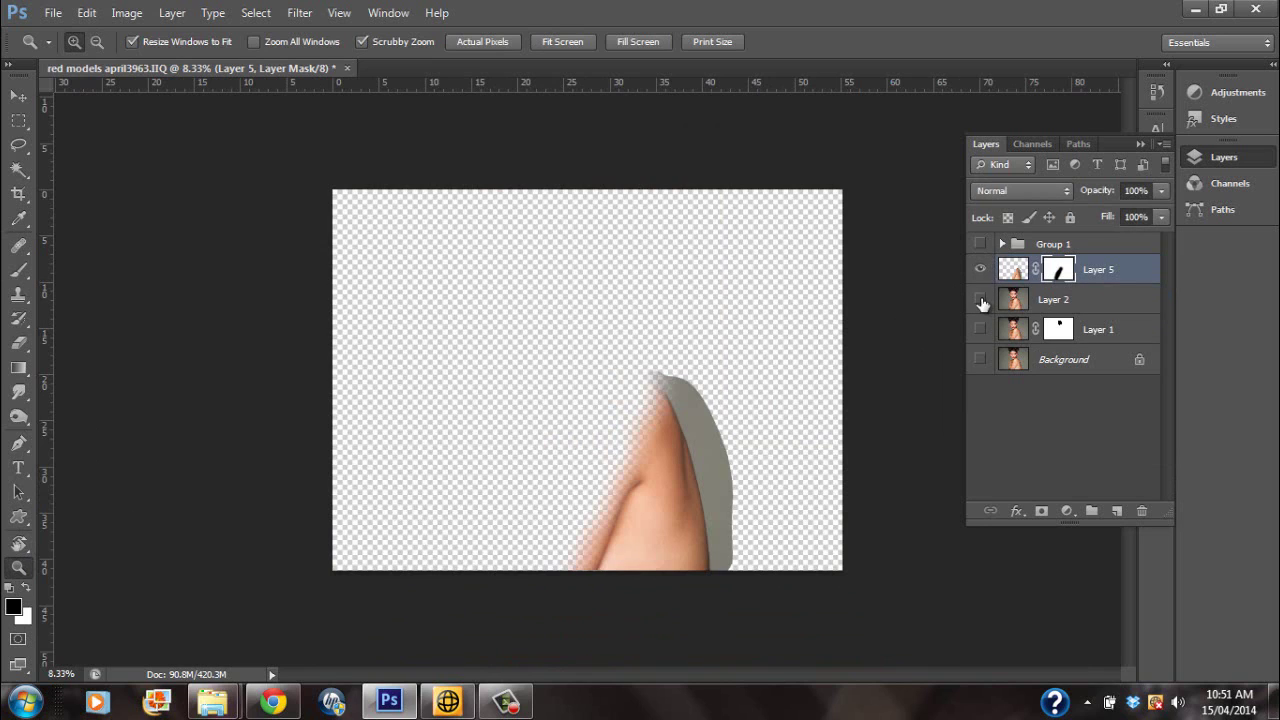
left_click(981, 299)
left_click(981, 271)
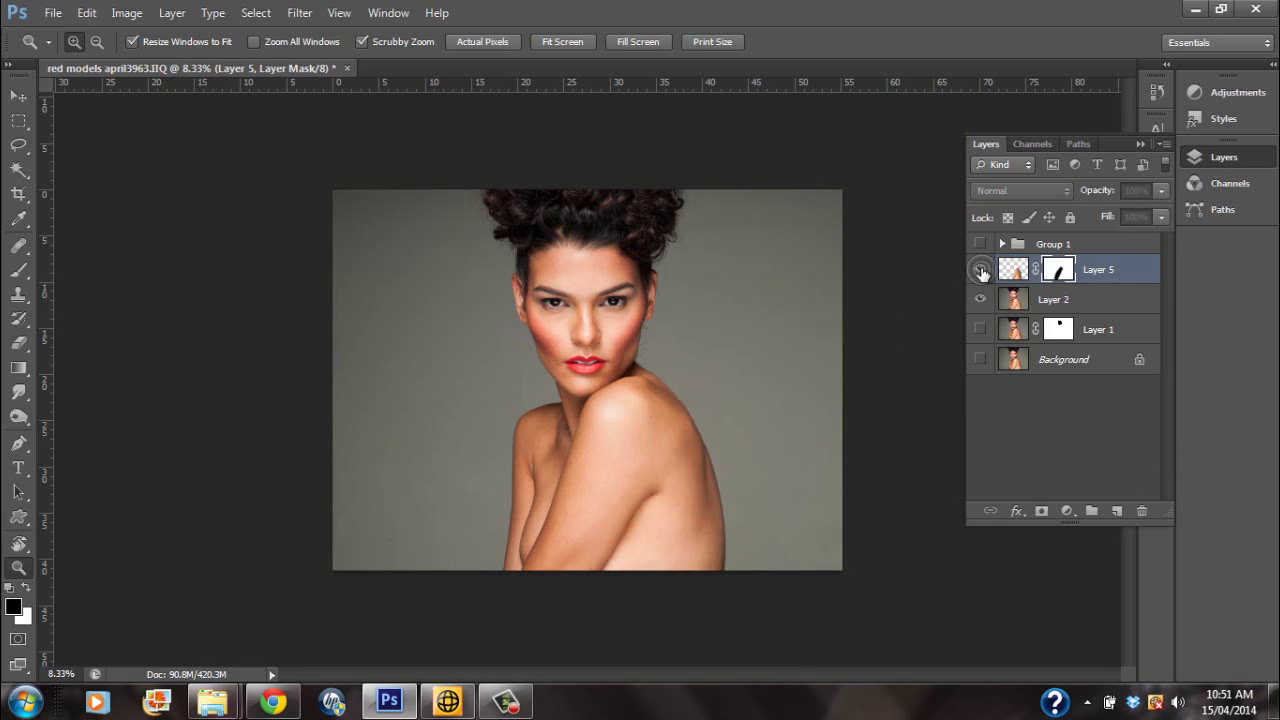
left_click(981, 271)
key("ctrl+shift+alt+e")
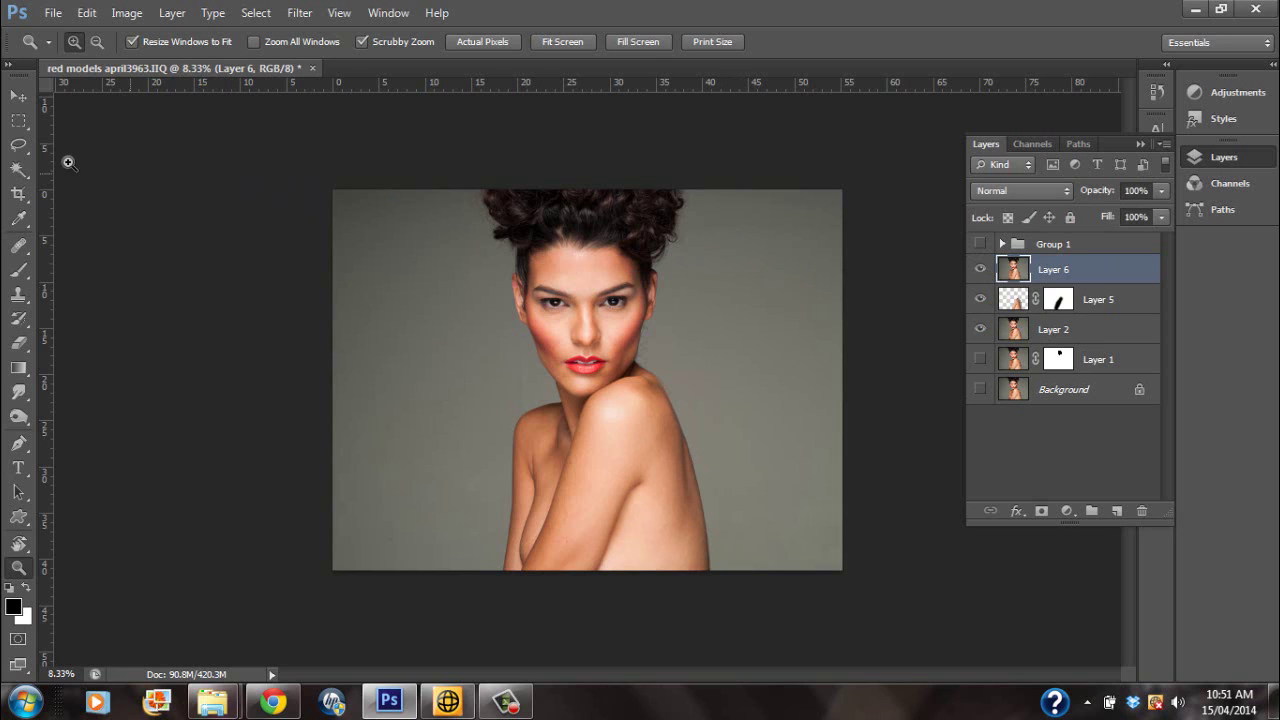
Step: Lasso around the woman's hair, face, neck and body, looping below the photo's bottom edge
left_click(18, 145)
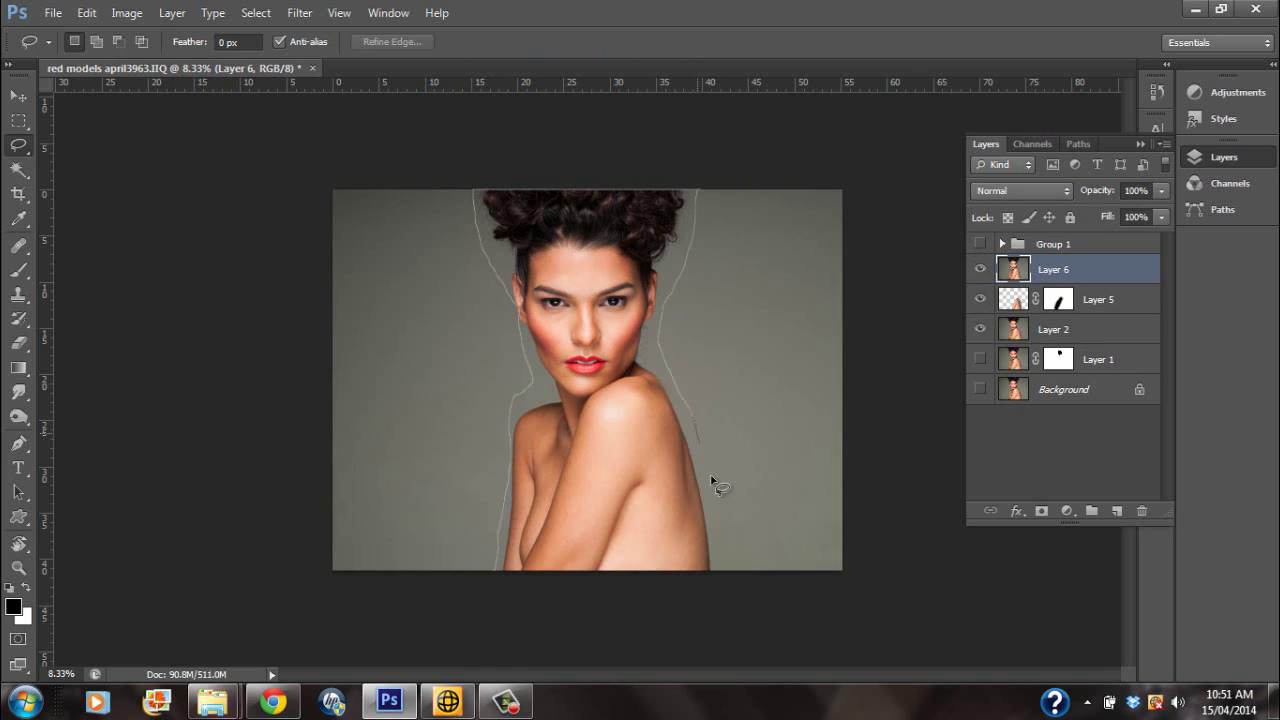
left_click_drag(628, 614, 510, 607)
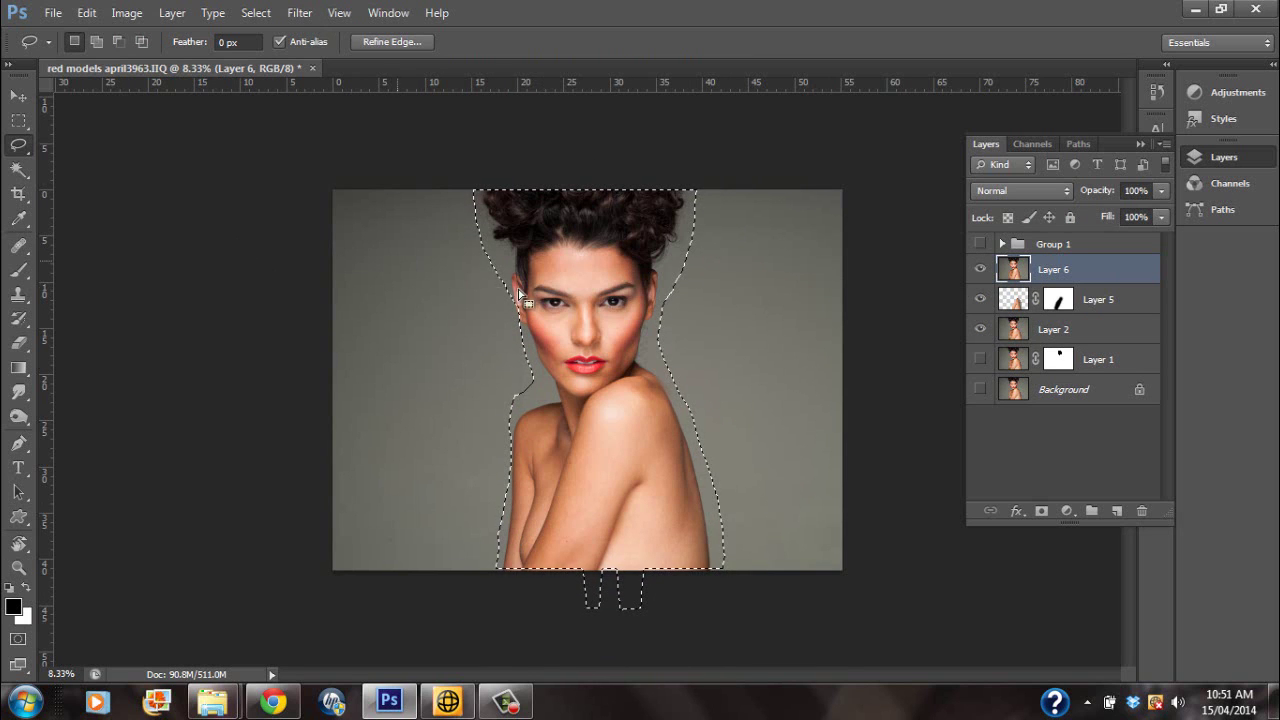
Step: Open Filter > Liquify on the selection and zoom the preview in on the face and shoulder
left_click(306, 14)
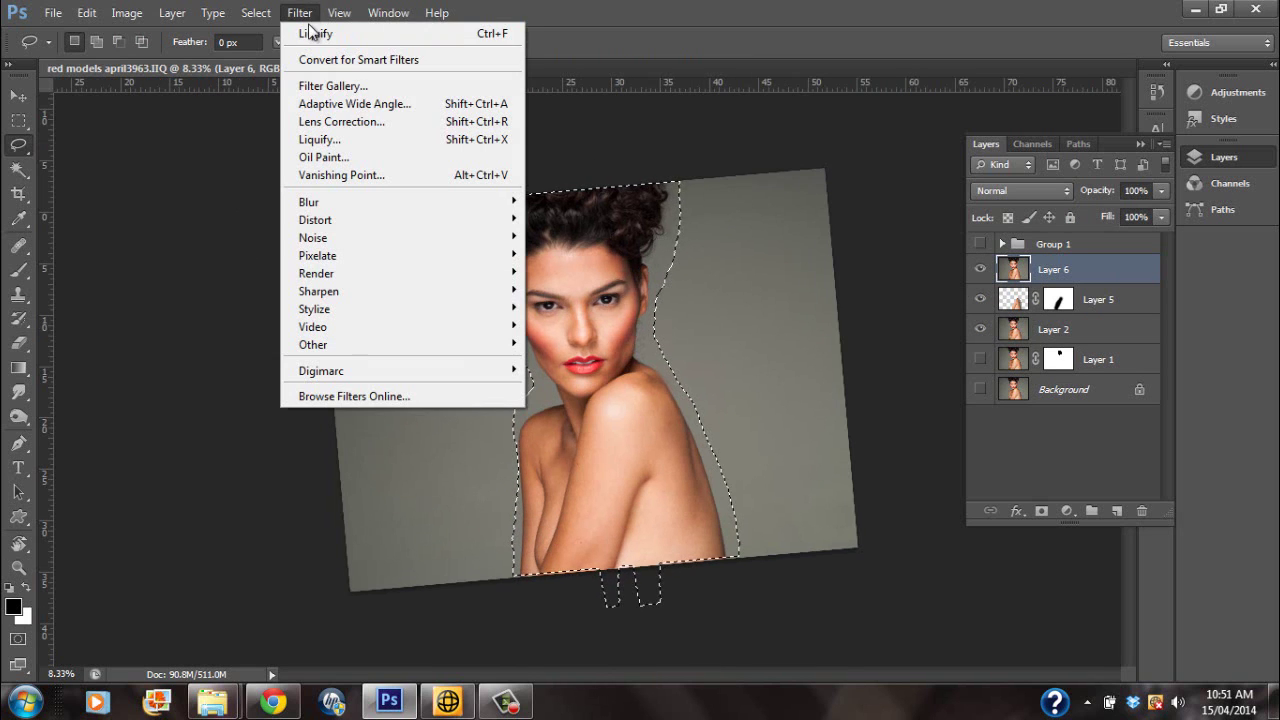
left_click(352, 33)
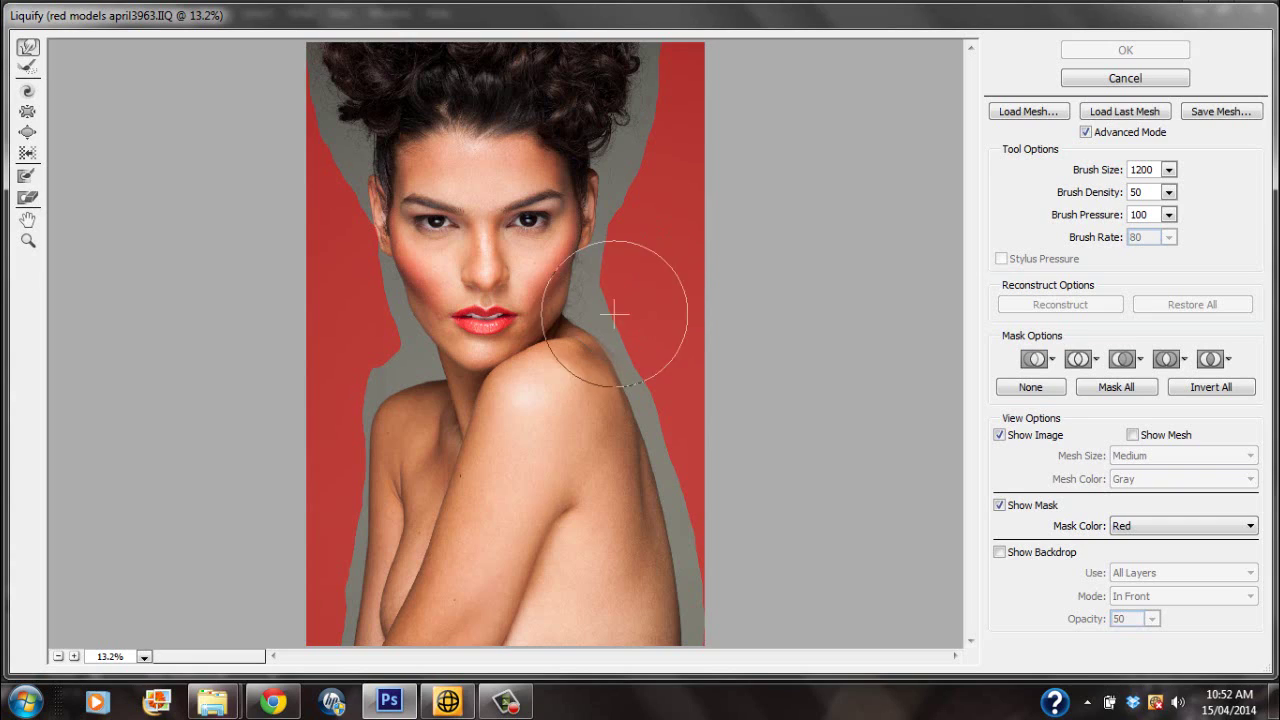
left_click(28, 241)
left_click_drag(412, 228, 654, 422)
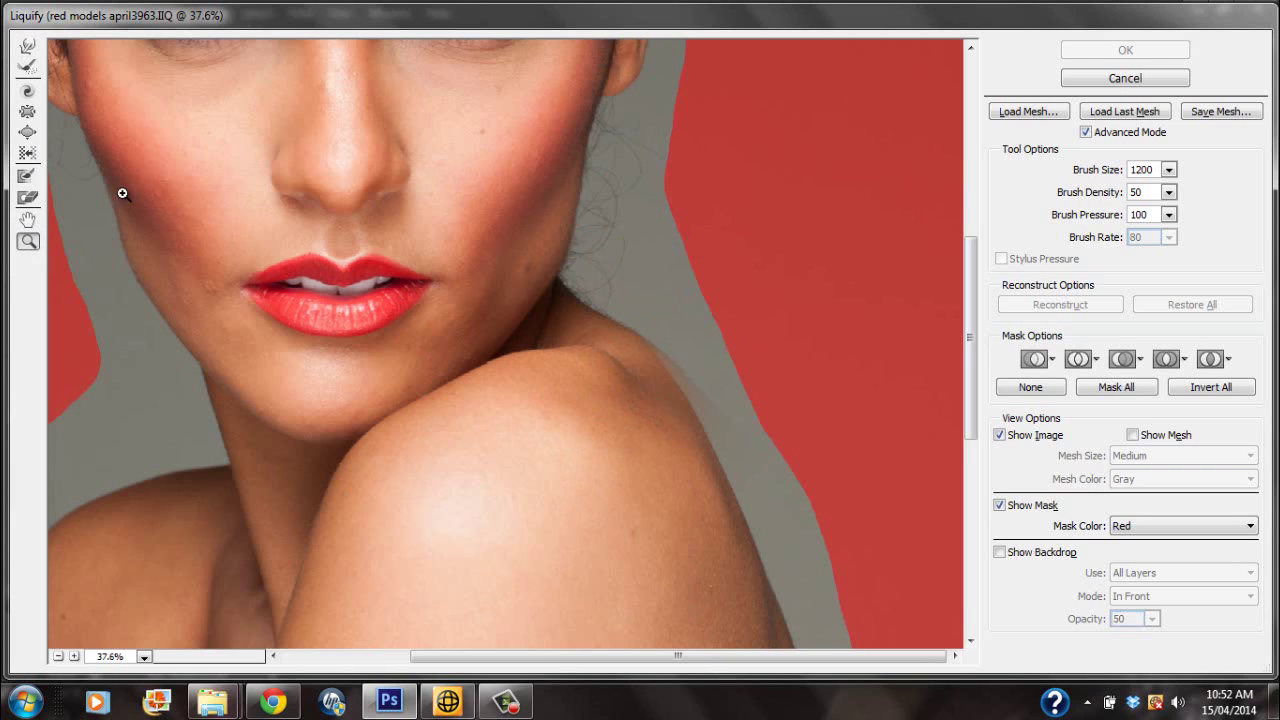
Step: Shrink the Forward Warp brush to 400, push the upper shoulder edge inward, and fit the preview
left_click(26, 48)
key("bracketleft")
key("bracketleft")
key("bracketleft")
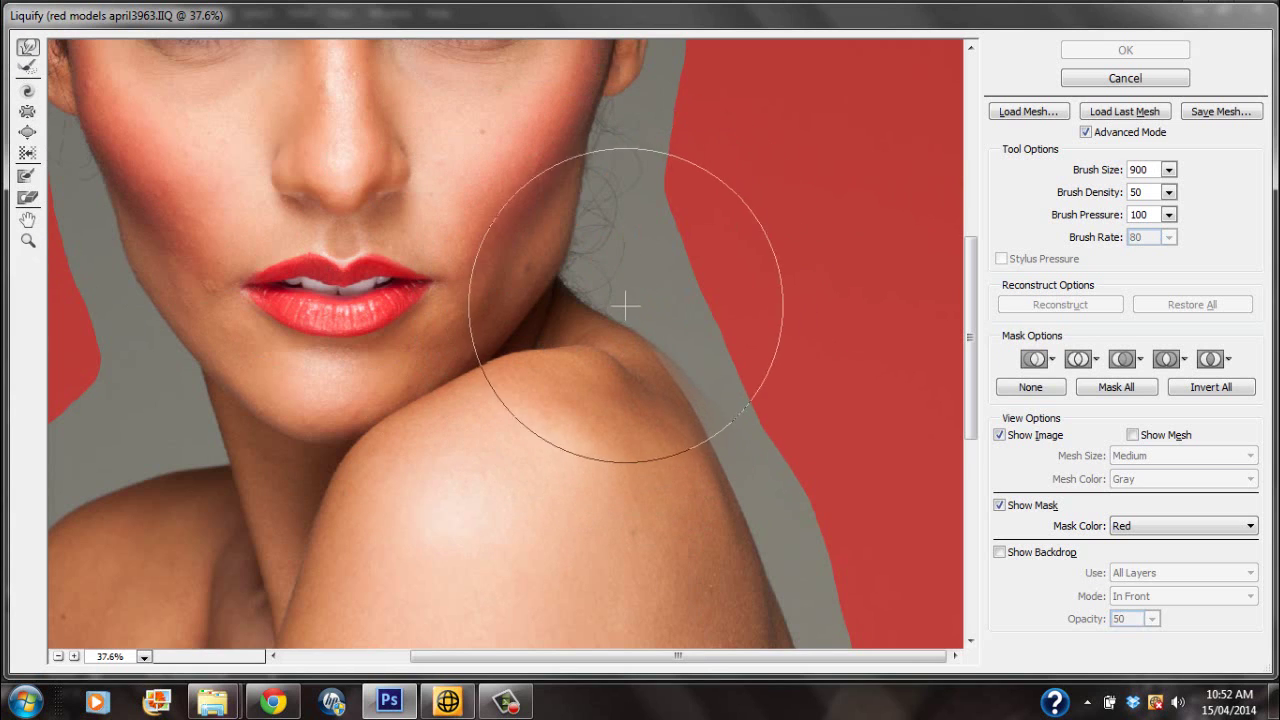
key("bracketleft")
key("bracketleft")
key("bracketleft")
key("bracketleft")
key("bracketleft")
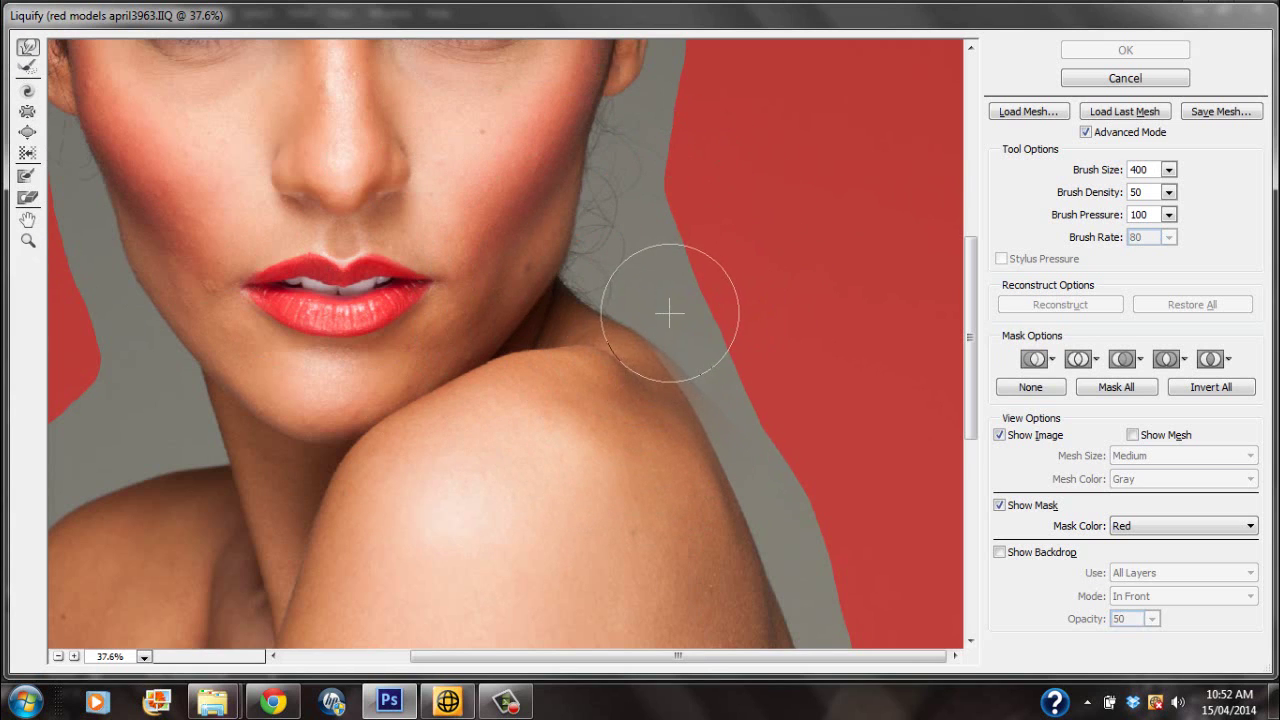
mouse_move(655, 317)
left_mouse_down()
mouse_move(631, 291)
mouse_move(650, 295)
mouse_move(653, 323)
mouse_move(670, 324)
mouse_move(694, 368)
mouse_move(754, 379)
mouse_move(743, 444)
mouse_move(729, 409)
left_mouse_up()
scroll(686, 178, "down", 5)
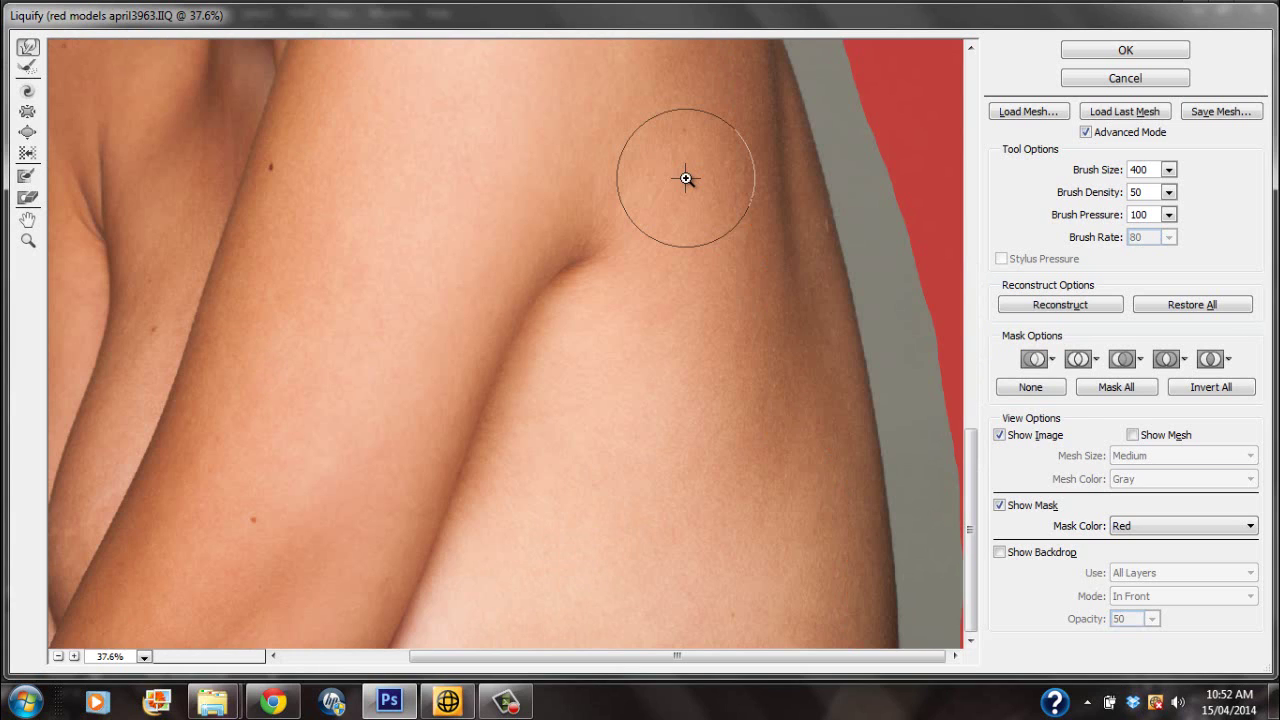
key("ctrl+space")
key("ctrl+0")
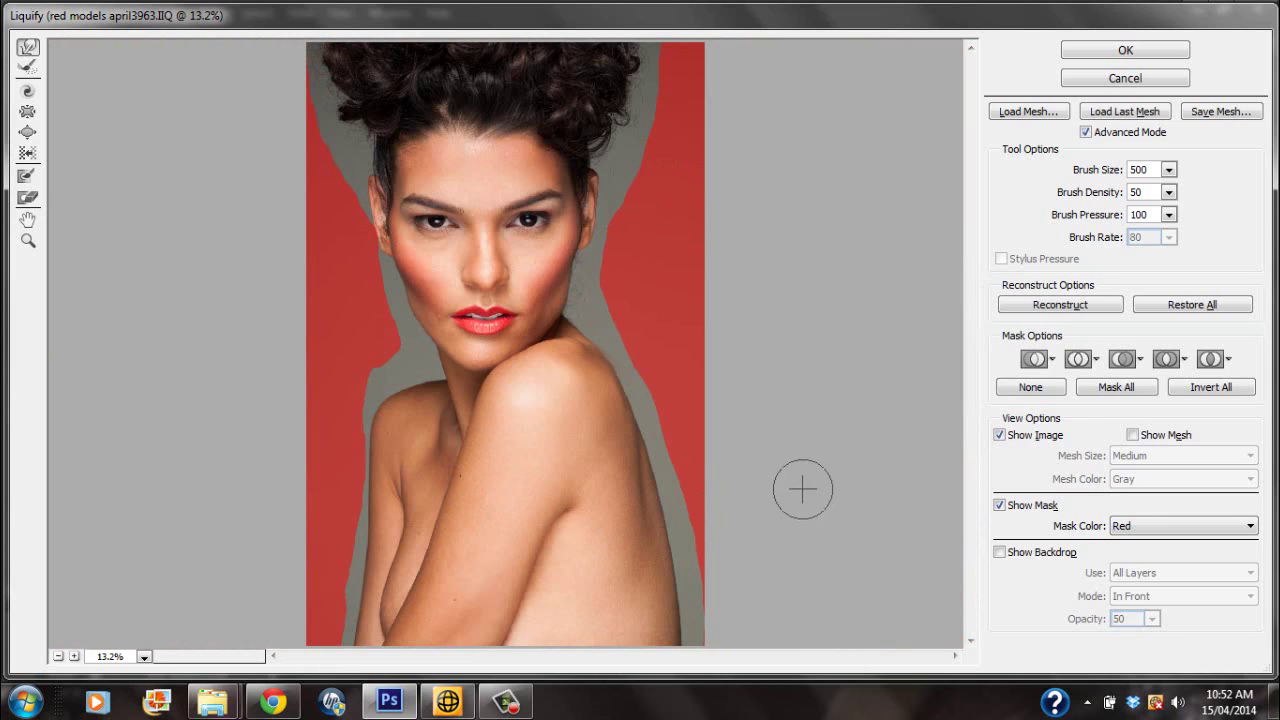
Step: Push the arm's outer and lower edges inward with a brush up to 1500, then apply Liquify
key("bracketright")
key("bracketright")
key("bracketright")
key("bracketright")
key("bracketright")
key("bracketright")
key("bracketright")
key("bracketright")
key("bracketright")
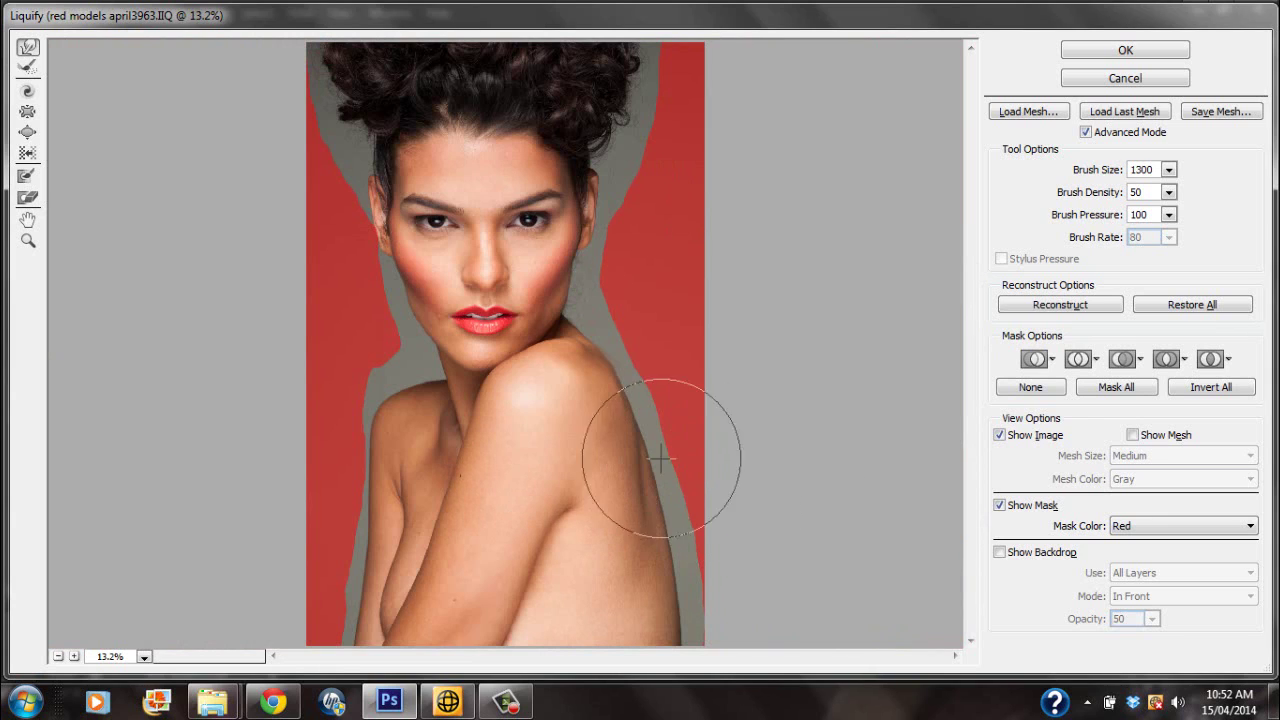
left_click_drag(691, 636, 685, 638)
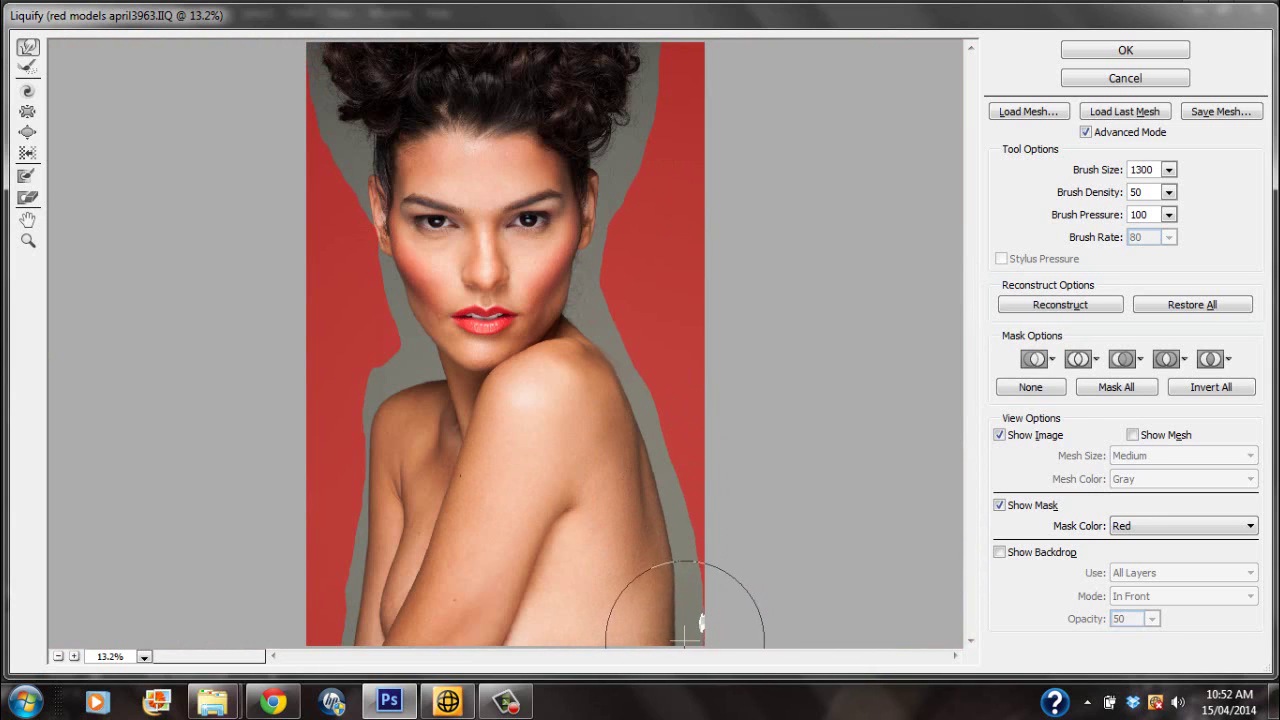
key("bracketleft")
key("bracketleft")
key("bracketleft")
key("bracketleft")
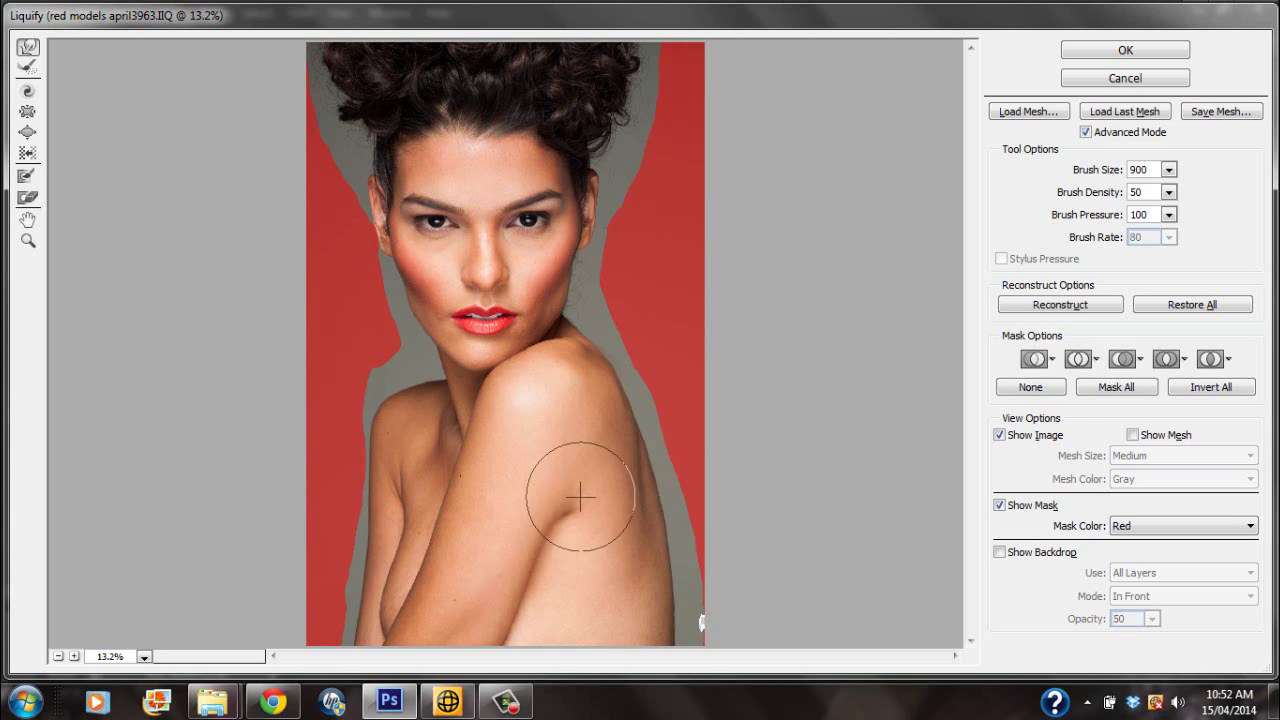
key("bracketright")
key("bracketright")
key("bracketright")
key("bracketright")
key("bracketright")
key("bracketright")
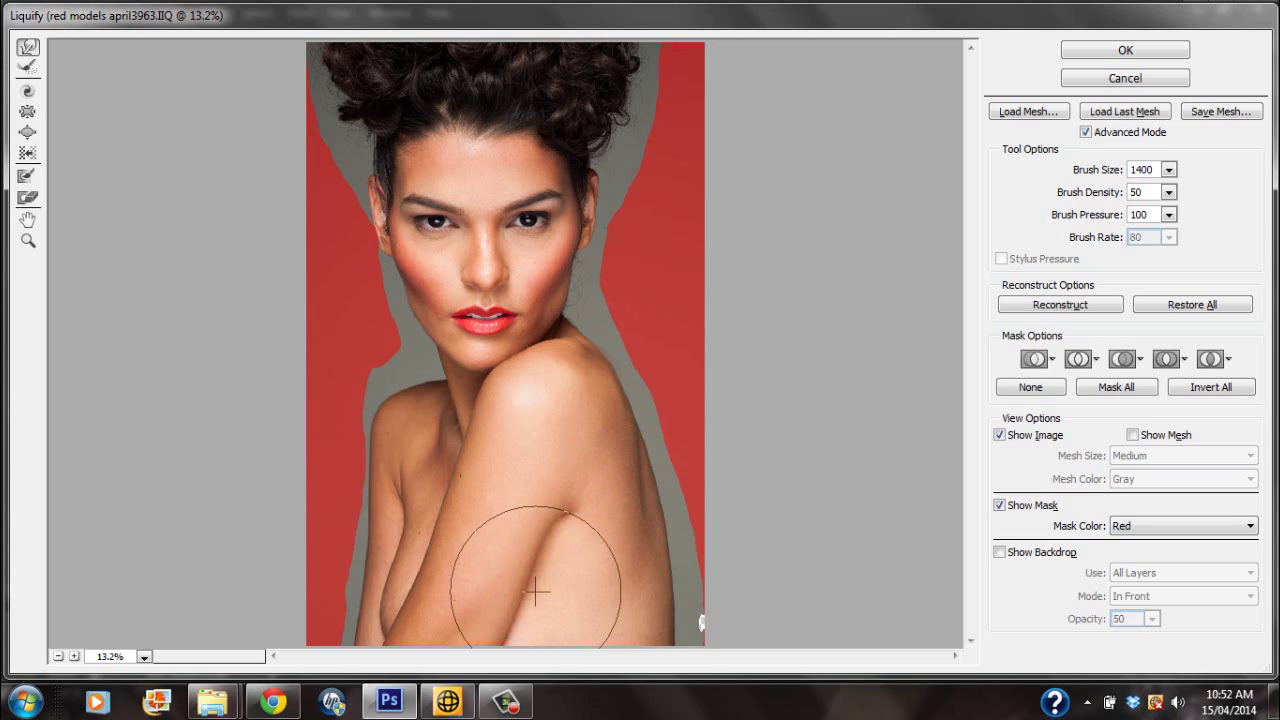
left_click_drag(544, 598, 512, 637)
key("bracketleft")
key("bracketleft")
key("bracketleft")
key("bracketleft")
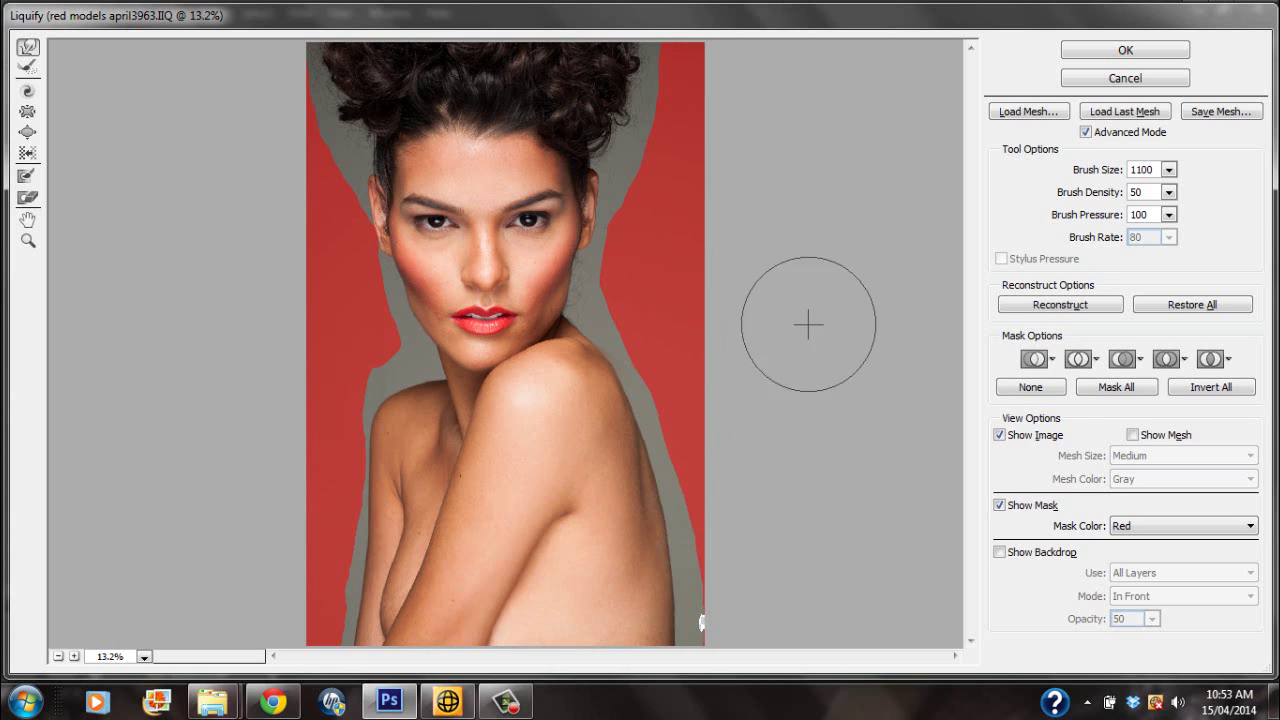
left_click(1110, 55)
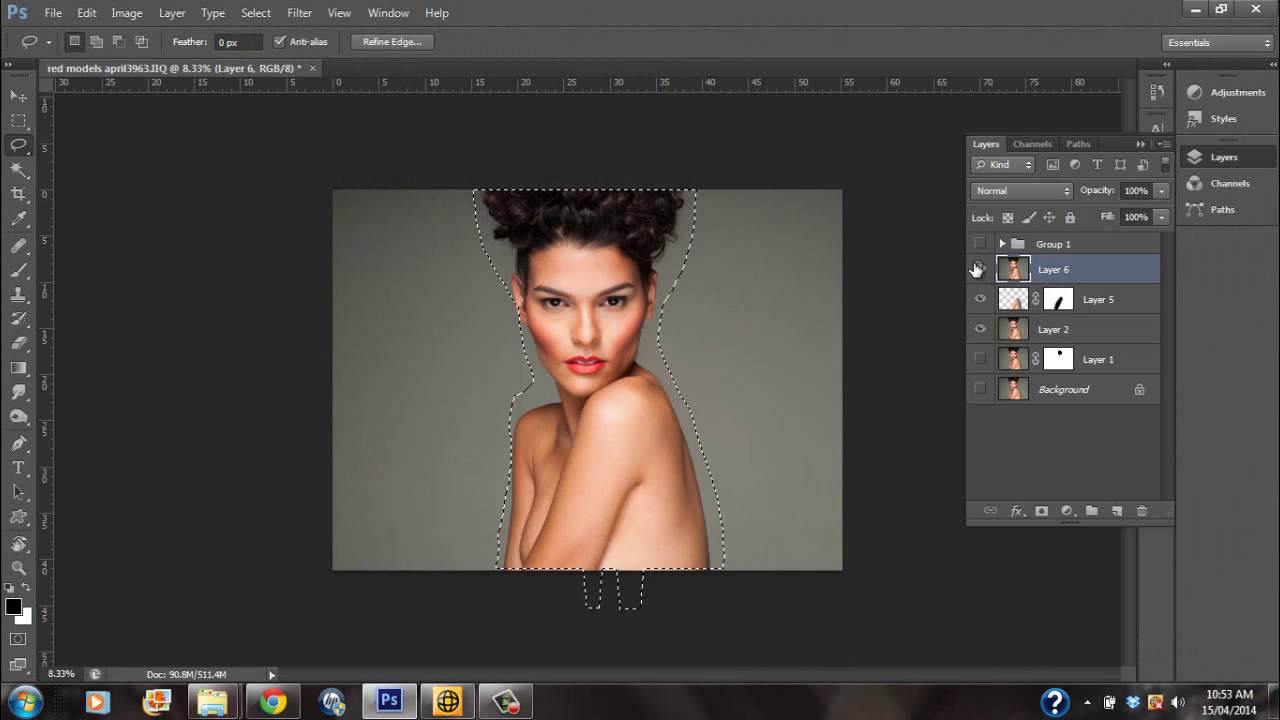
Step: Deselect the figure and toggle Group 1 to compare shoulder versions, leaving it hidden
key("ctrl+d")
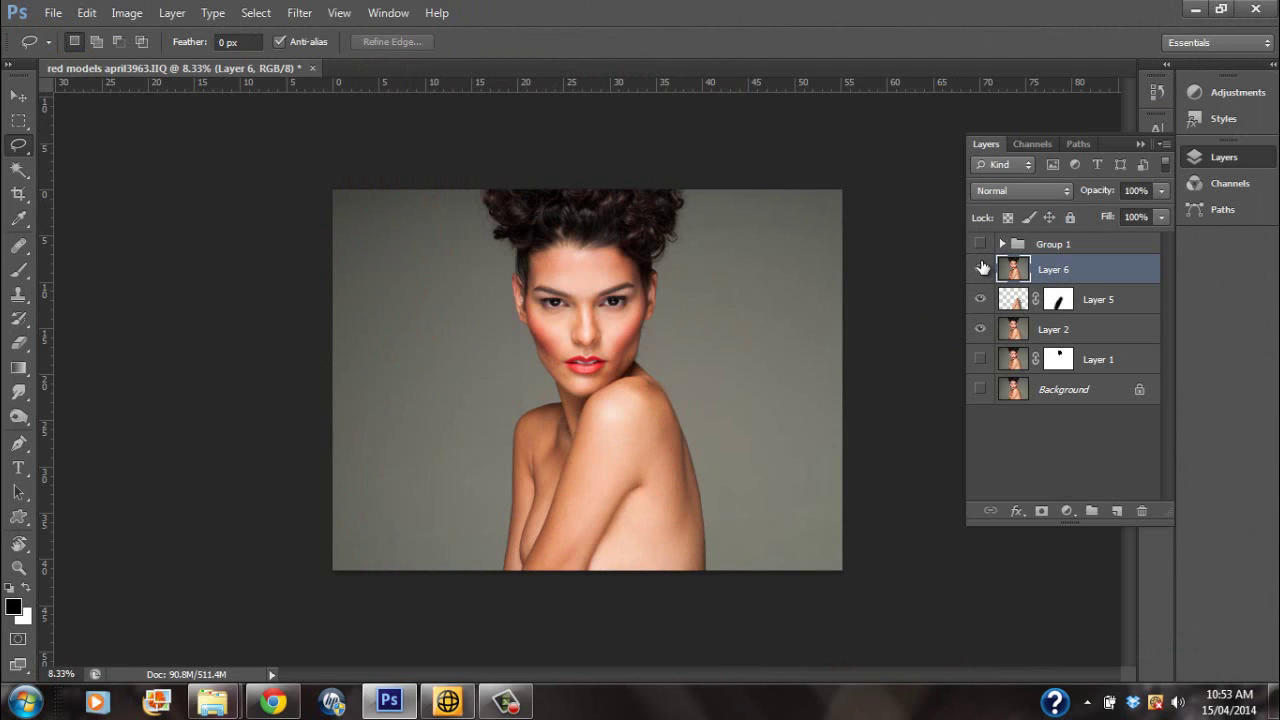
left_click(980, 244)
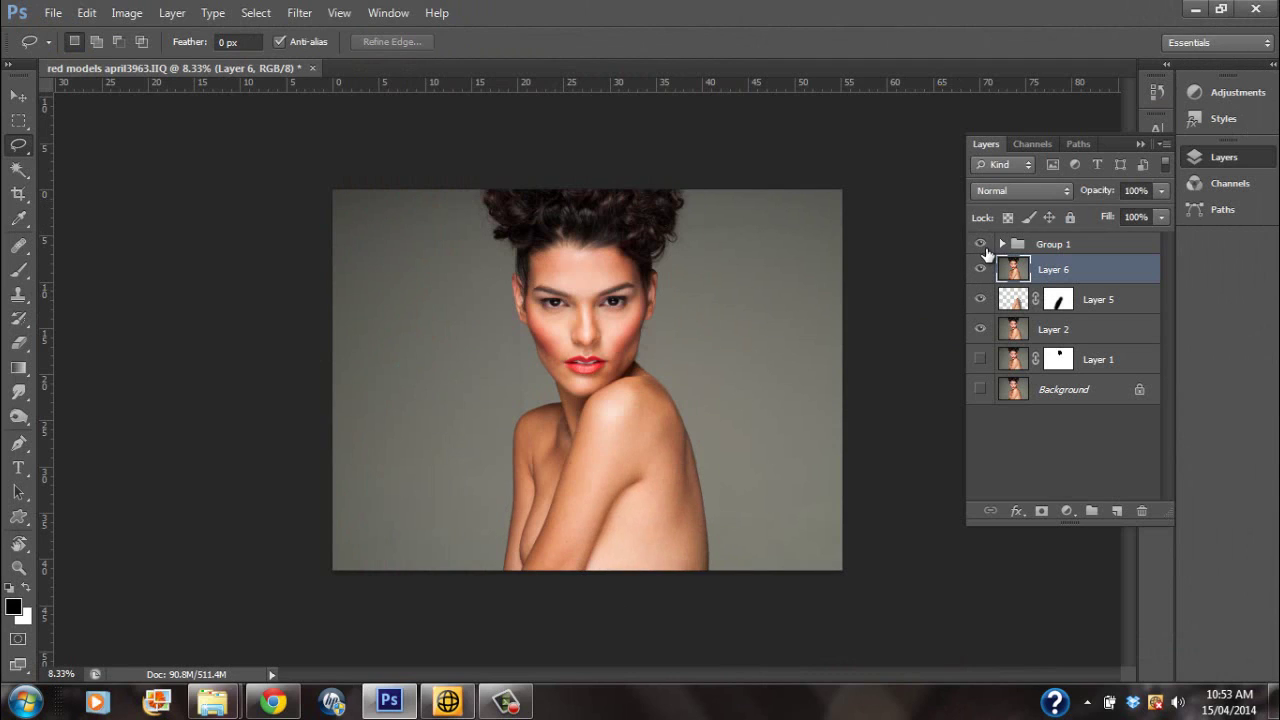
left_click(981, 245)
left_click(981, 245)
left_click(981, 245)
left_click(983, 248)
left_click(982, 247)
Step: Compare the liquified Layer 6 against the unliquified shoulder and Layer 2 alone, then restore visibility
left_click(983, 268)
left_click(983, 268)
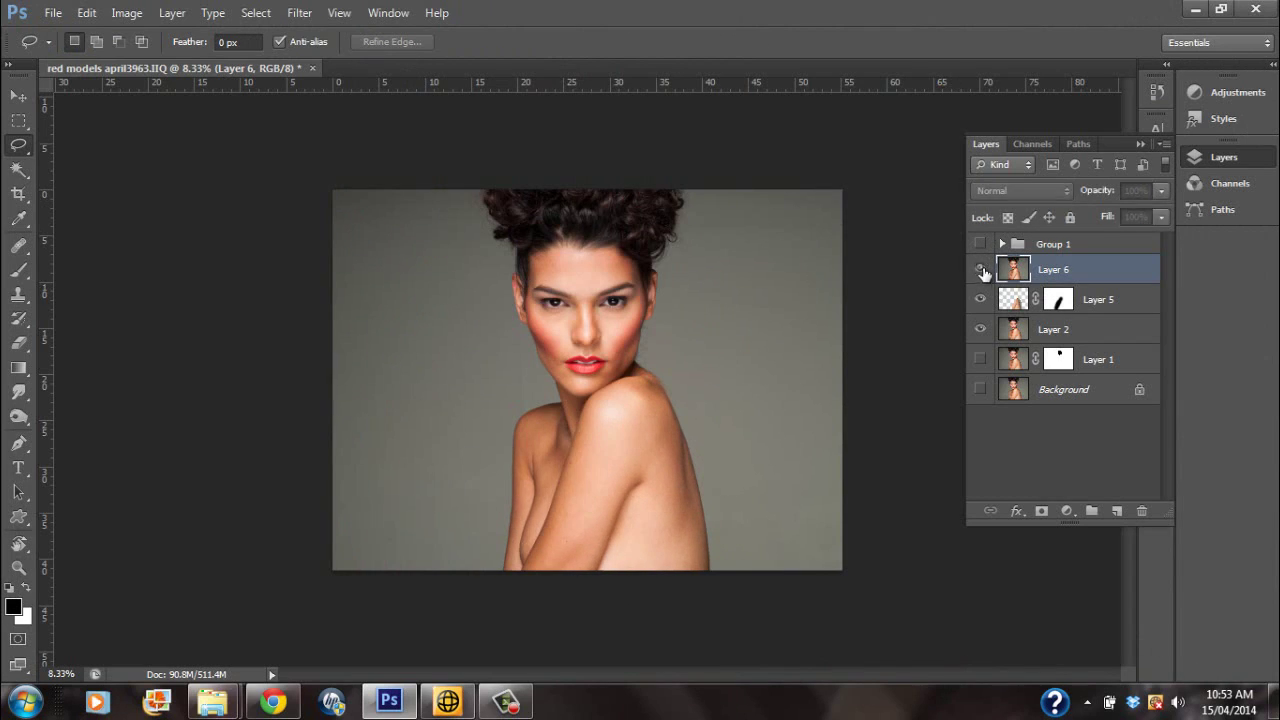
left_click(981, 330, "alt")
left_click(981, 330, "alt")
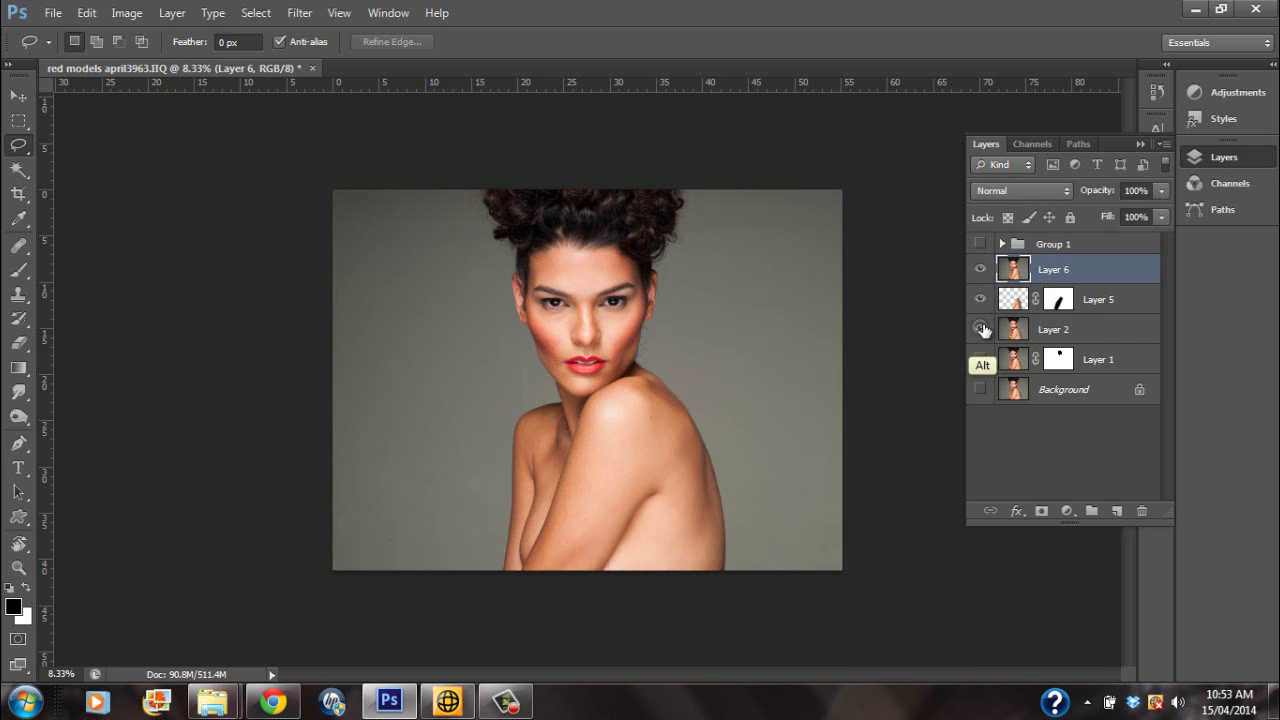
left_click(982, 330, "alt")
left_click(983, 330, "alt")
left_click(983, 330, "alt")
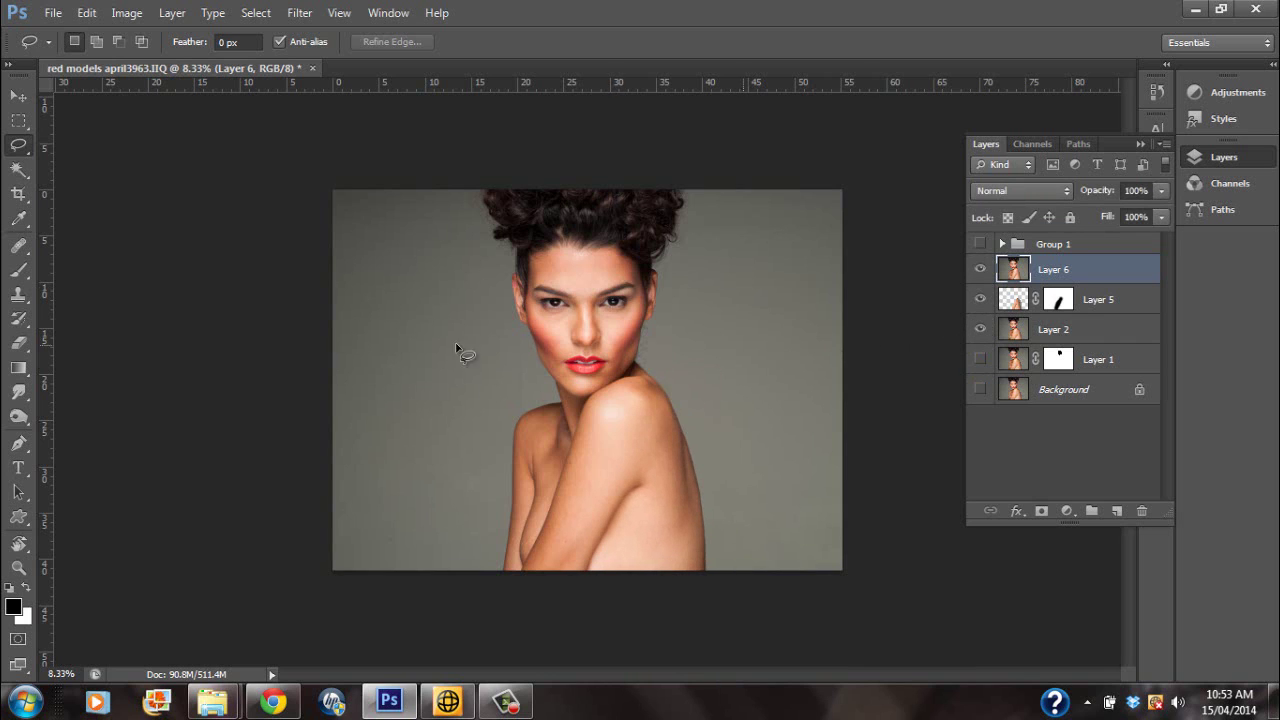
Step: Zoom in closely on the slimmed shoulder edge beside the lips, then zoom back out
key("z")
left_click(610, 452)
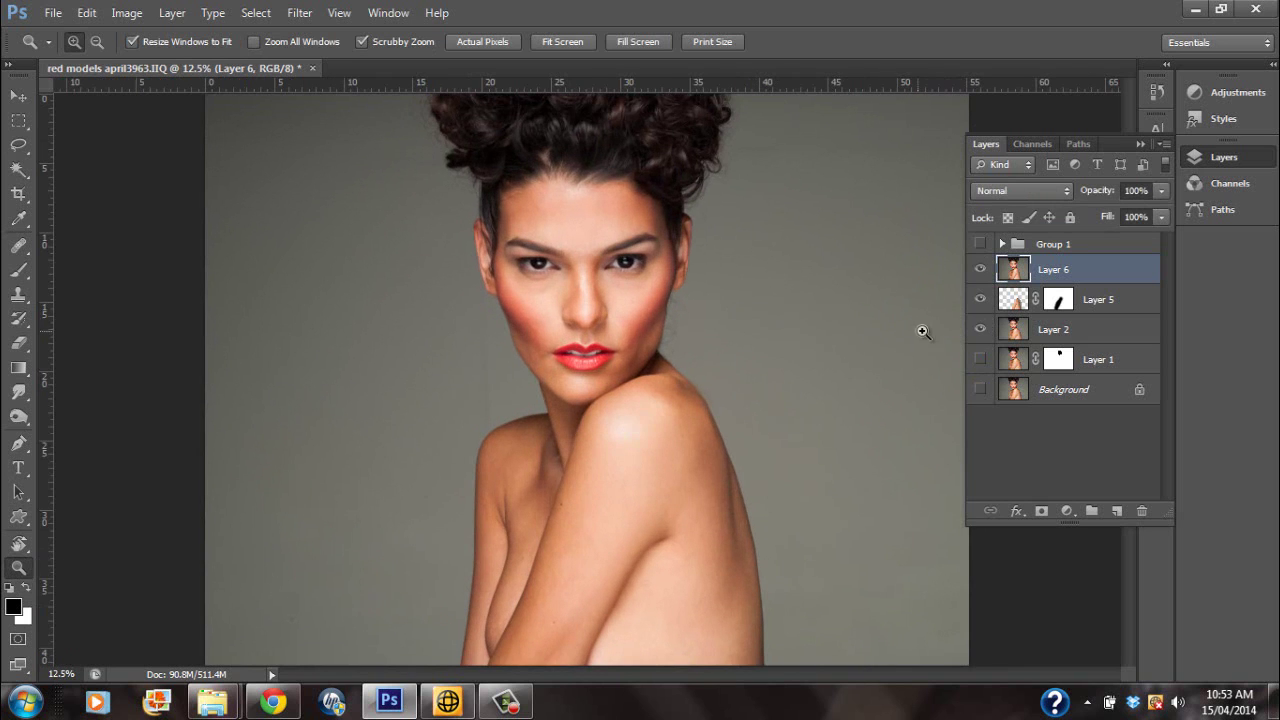
left_click_drag(596, 521, 722, 326)
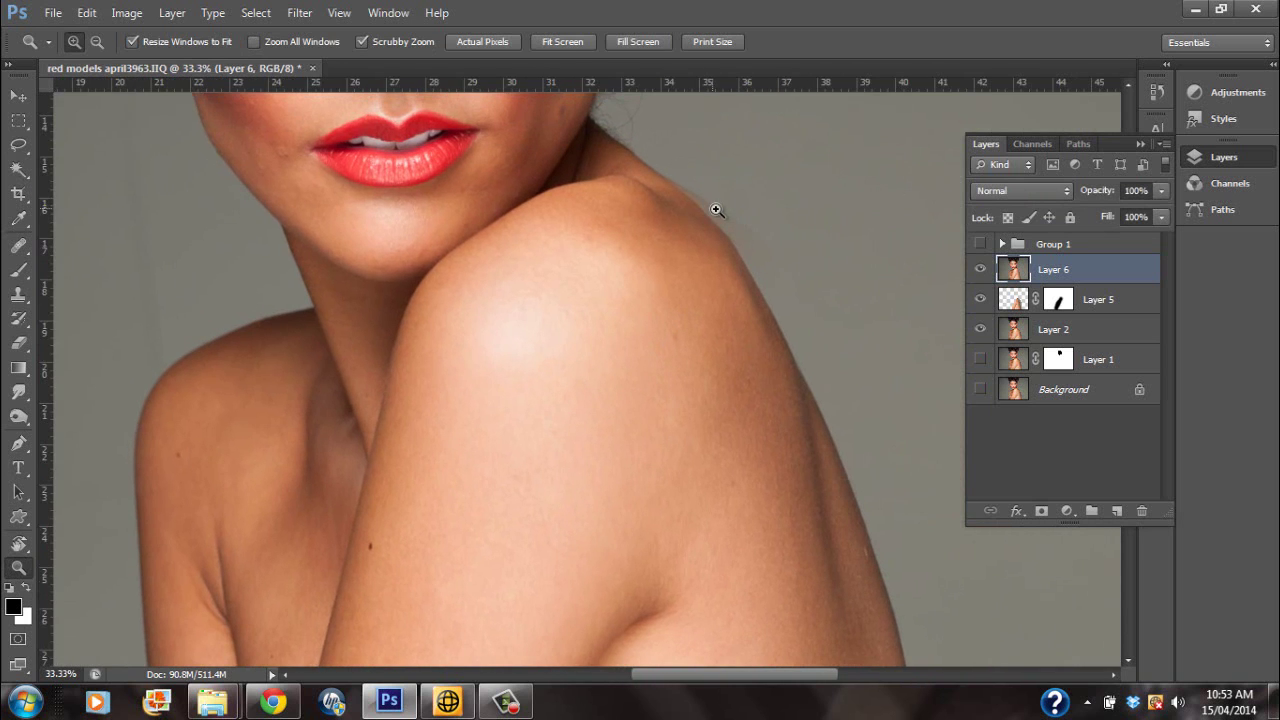
left_click_drag(716, 210, 721, 243)
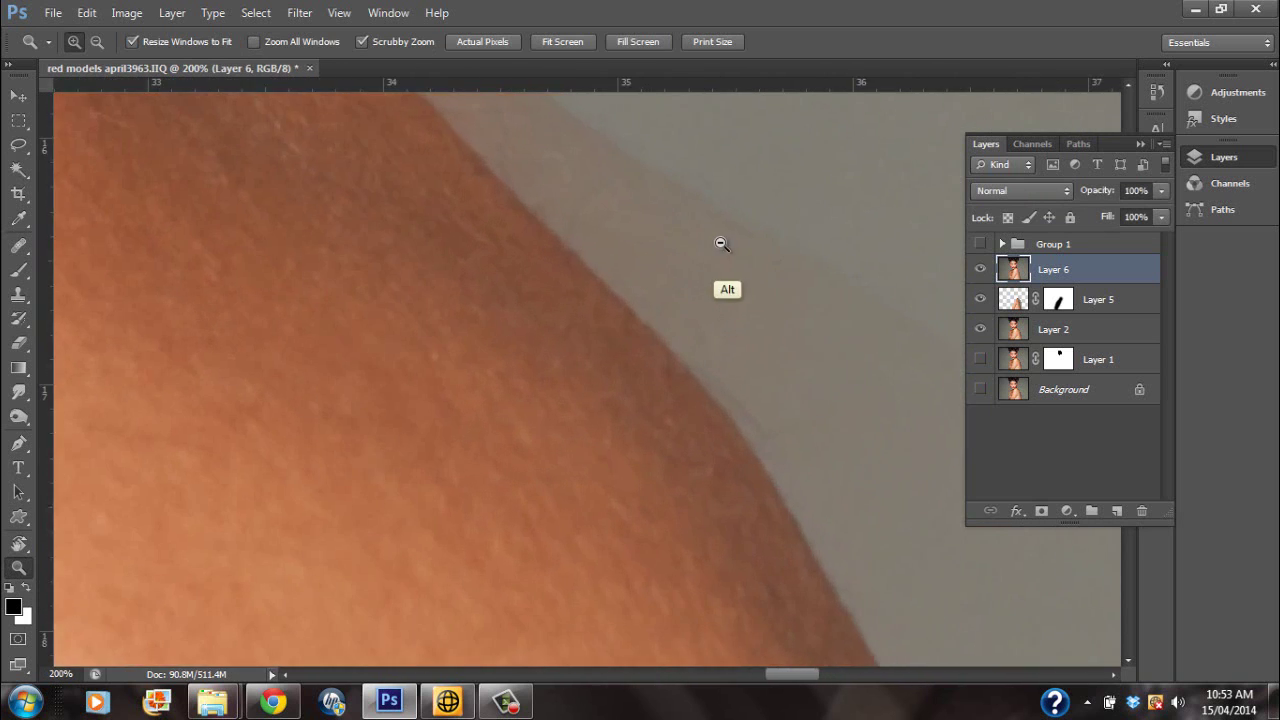
left_click(721, 243, "alt")
left_click(731, 246, "alt")
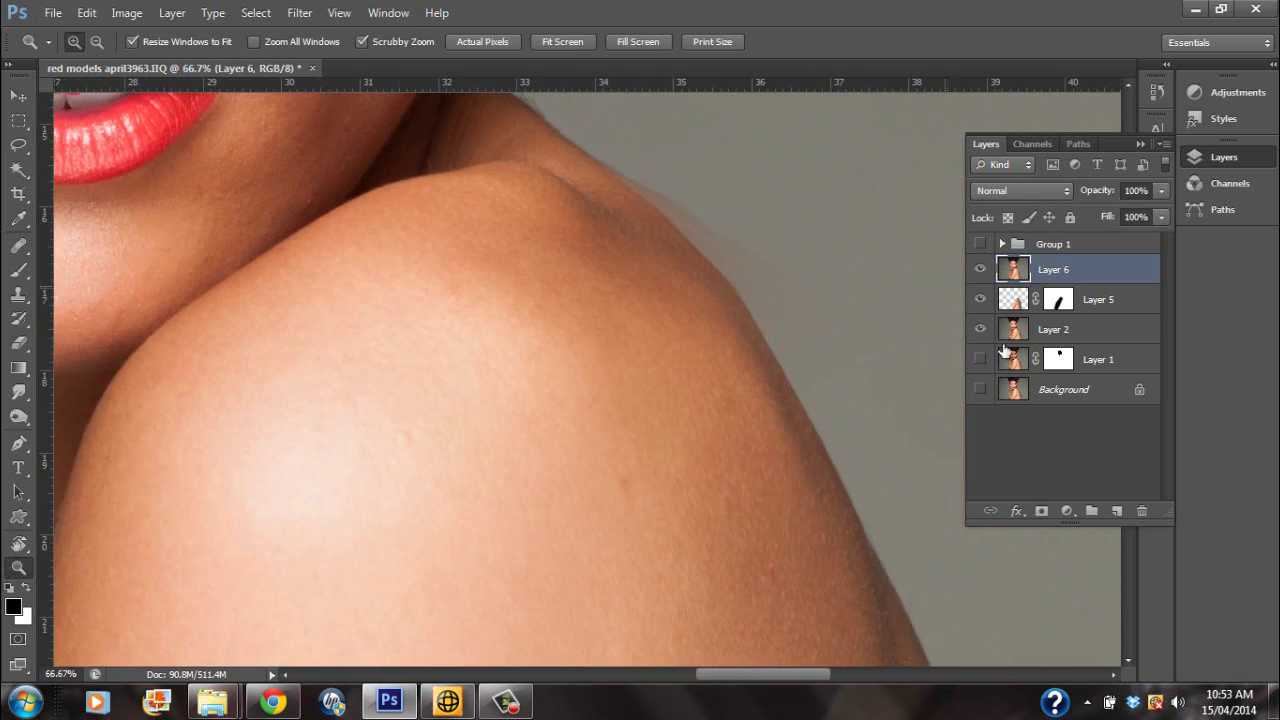